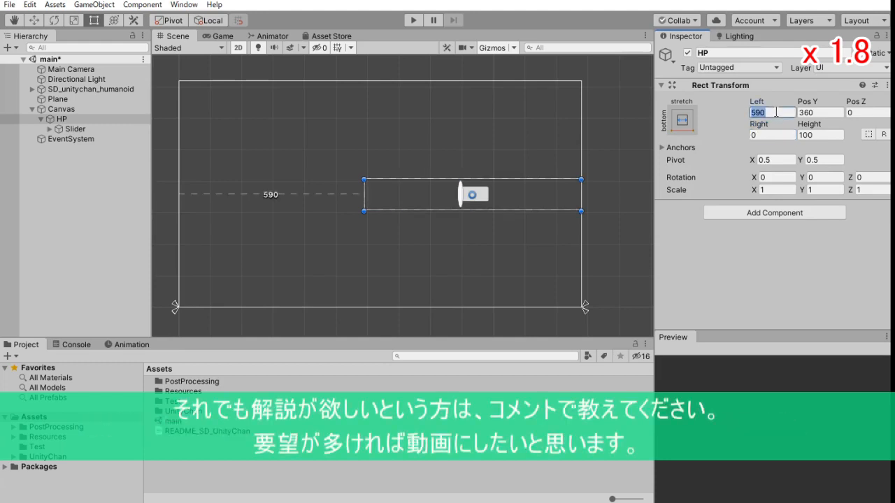
# Set the HP object's left offset to 0 and its Pos Y to 50.
pyautogui.write('0')
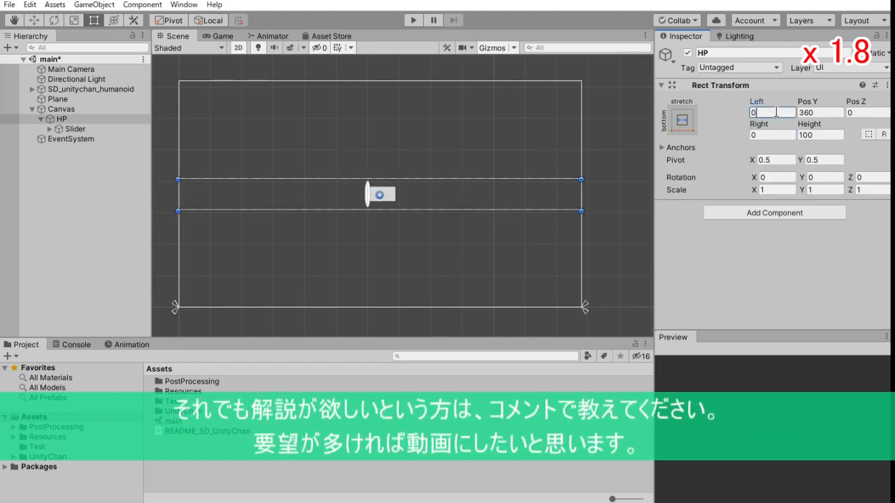
pyautogui.click(820, 113)
pyautogui.write('50')
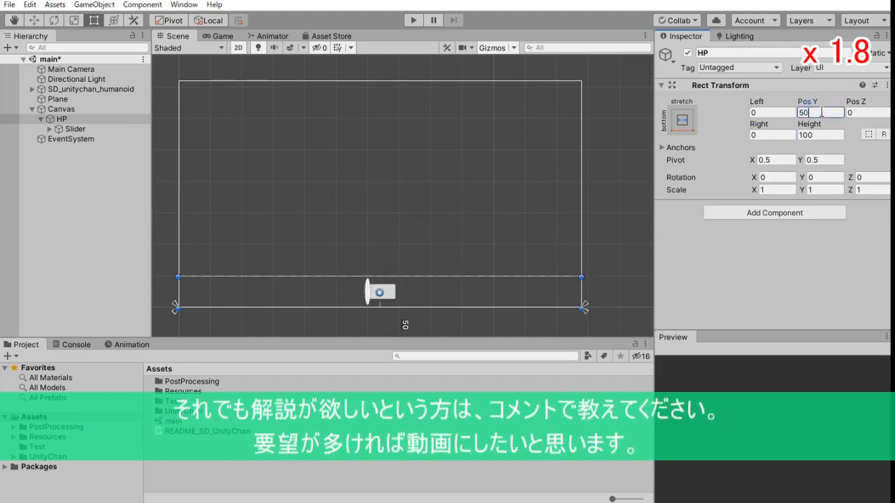
# Anchor the Slider with the middle-stretch preset and set its left and right offsets to 50.
pyautogui.click(74, 128)
pyautogui.click(681, 119)
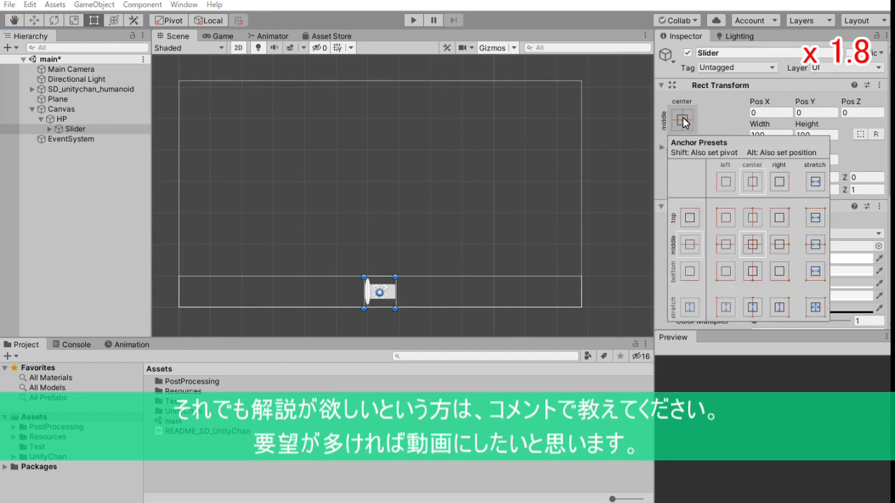
pyautogui.click(815, 245)
pyautogui.click(772, 114)
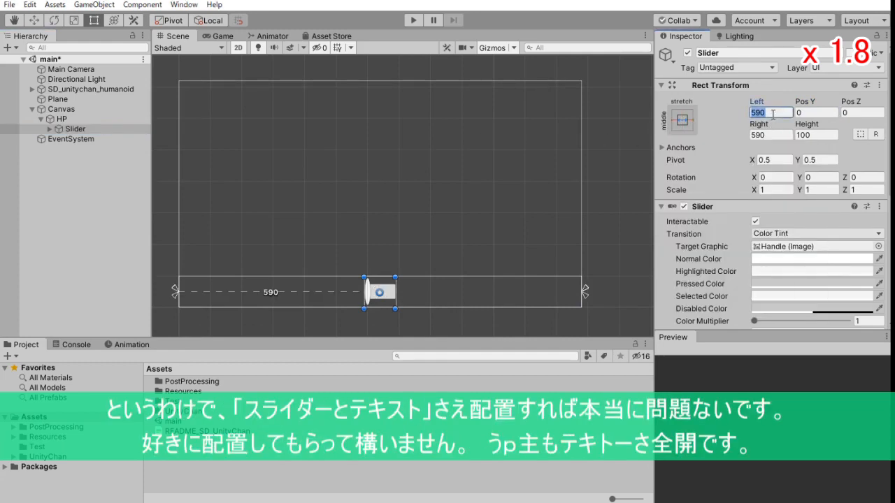
pyautogui.write('50')
pyautogui.click(771, 134)
pyautogui.write('50')
# Set the Slider's height to 30 and its Pos Y to 30.
pyautogui.click(814, 134)
pyautogui.write('50')
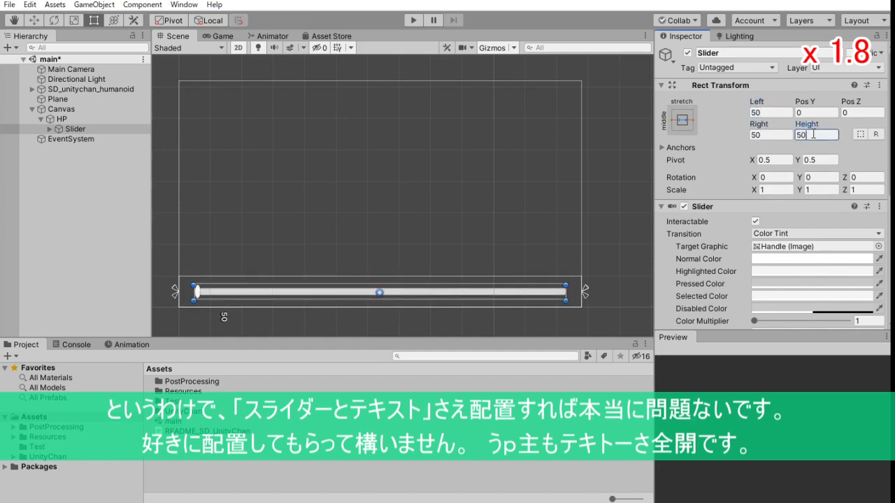
pyautogui.press('BackSpace')
pyautogui.press('BackSpace')
pyautogui.write('300')
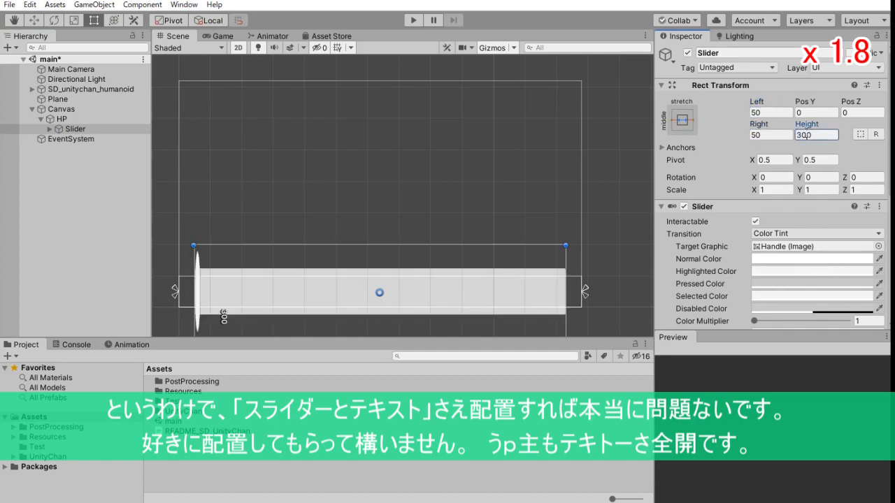
pyautogui.press('BackSpace')
pyautogui.click(810, 114)
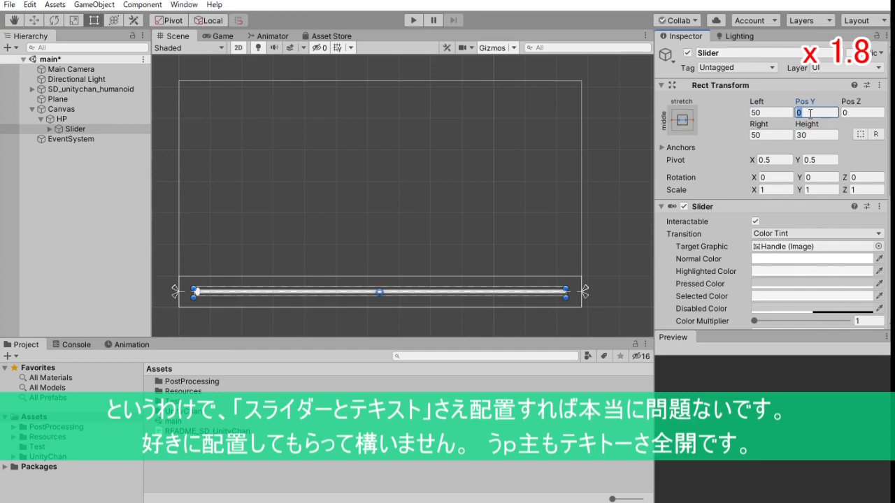
pyautogui.write('15')
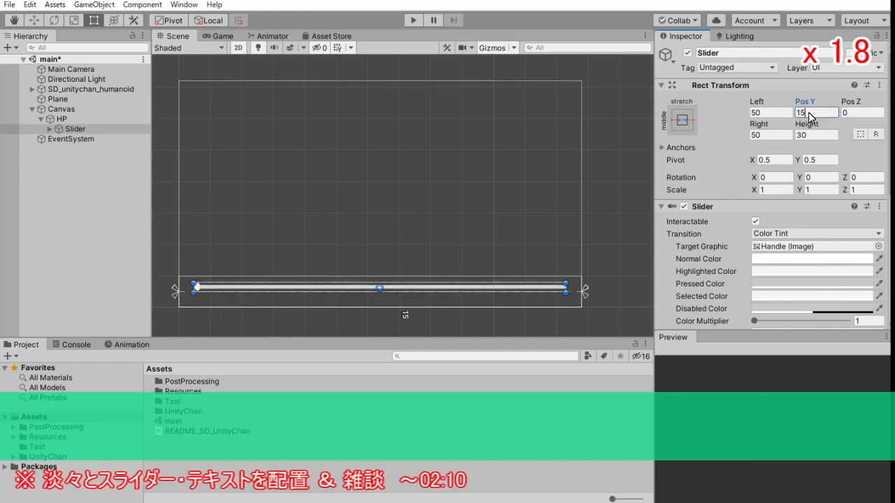
pyautogui.doubleClick(815, 113)
pyautogui.write('30')
# Add a UI Text object under HP and anchor it with the bottom-stretch preset.
pyautogui.rightClick(78, 120)
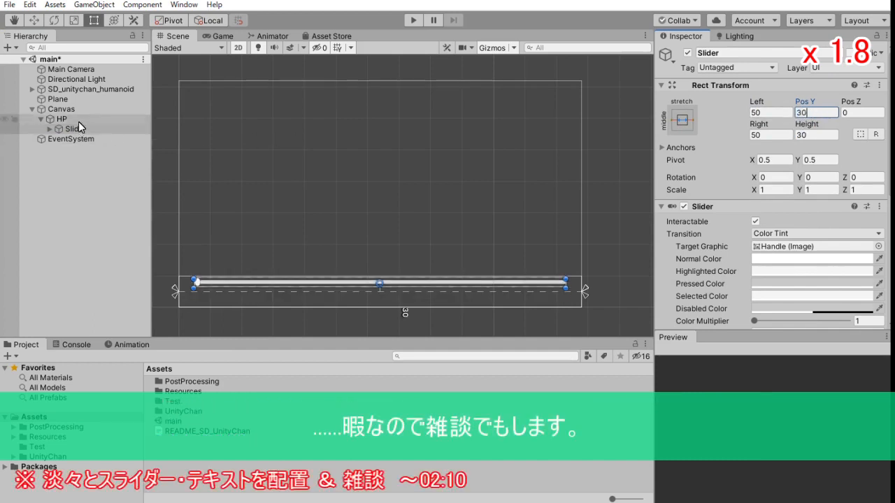
pyautogui.moveTo(105, 334)
pyautogui.click(234, 114)
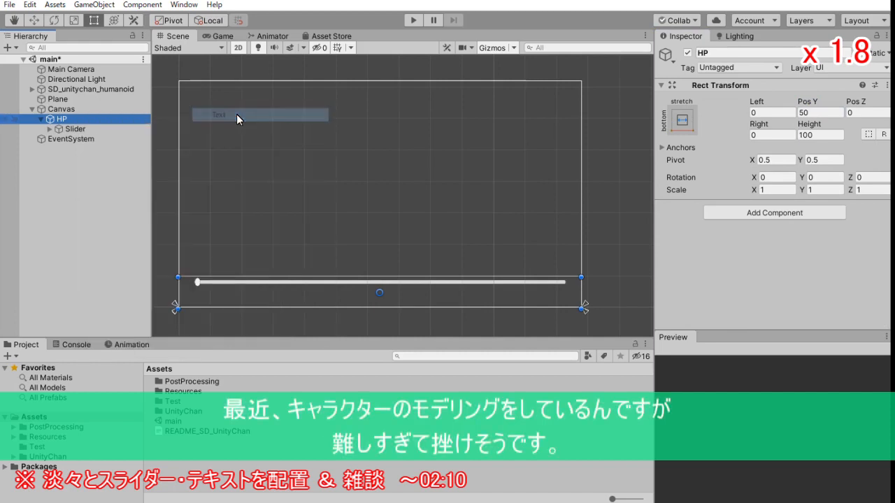
pyautogui.click(773, 136)
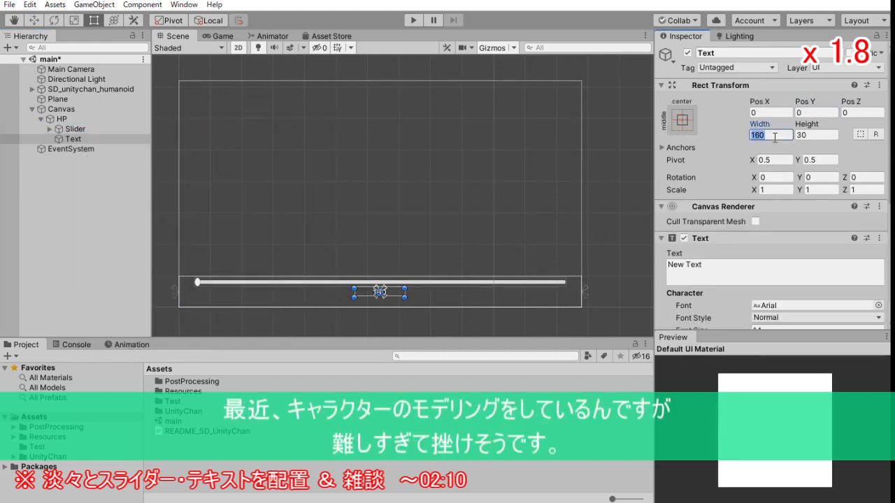
pyautogui.click(683, 120)
pyautogui.click(815, 276)
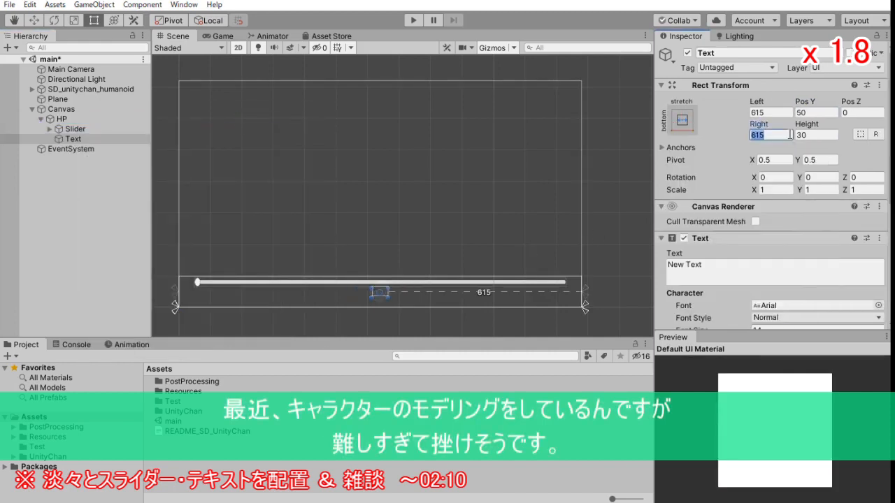
# Set the new Text's left and right offsets to 50 and its height to 50.
pyautogui.write('50')
pyautogui.click(769, 113)
pyautogui.write('50')
pyautogui.click(815, 136)
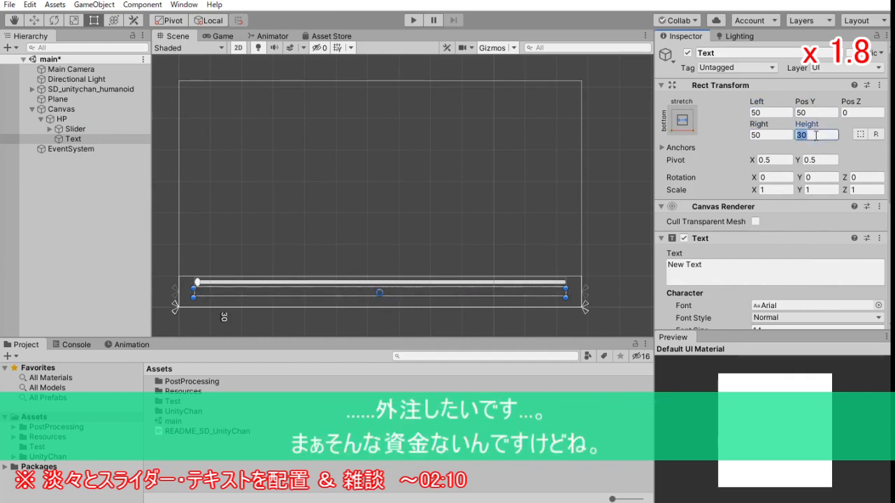
pyautogui.write('50')
# Format the Text with Best Fit enabled, white colour and centred alignment.
pyautogui.scroll(-5, 797, 205)
pyautogui.click(756, 216)
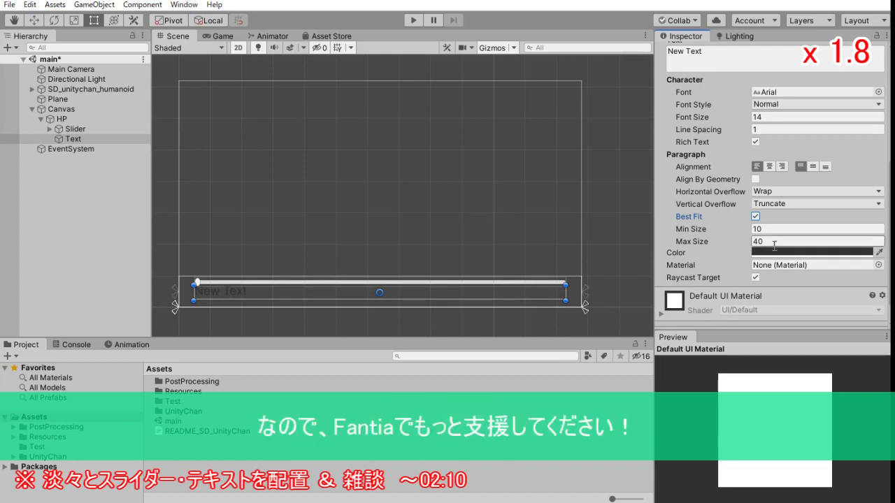
pyautogui.click(773, 252)
pyautogui.moveTo(63, 87); pyautogui.dragTo(15, 49)
pyautogui.click(146, 1)
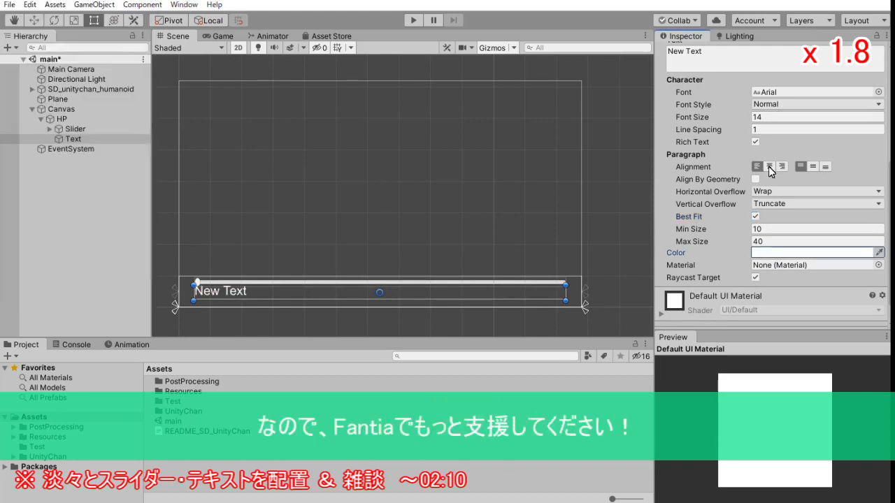
pyautogui.click(769, 166)
# Replace the Text's content with the letter-spaced caption "H E A L T H B A R".
pyautogui.scroll(5, 810, 175)
pyautogui.click(780, 274)
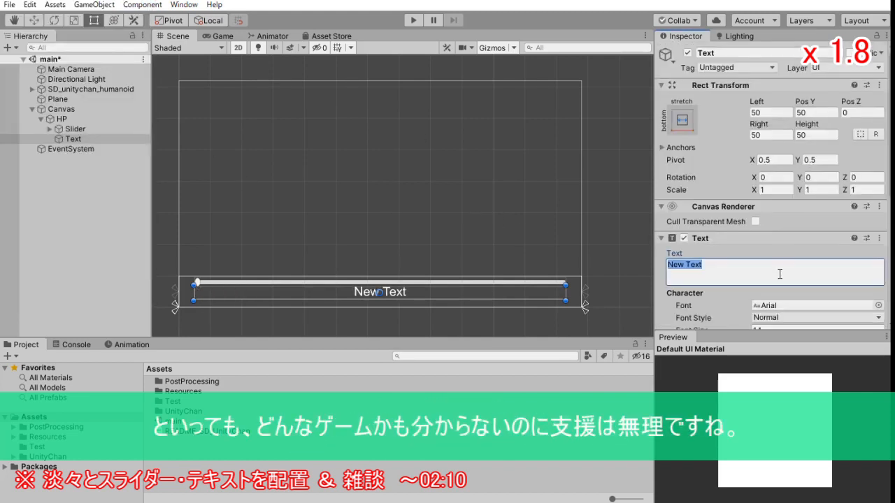
pyautogui.write('HEALTH')
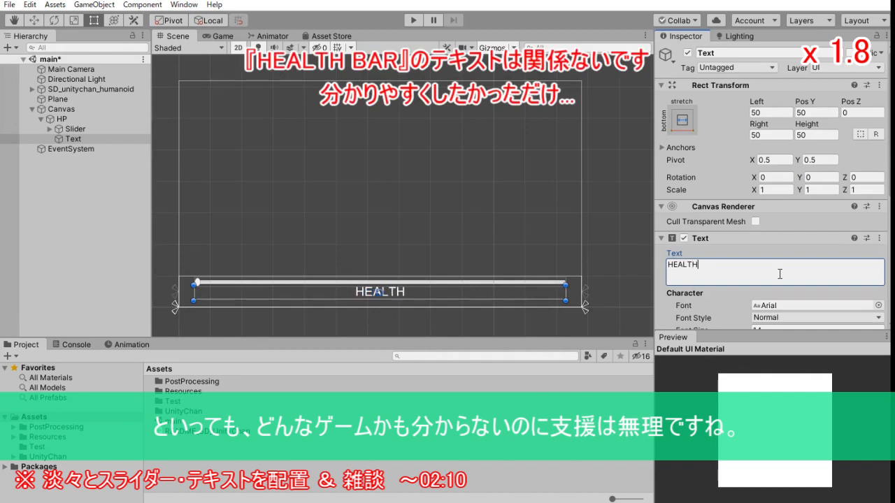
pyautogui.press('Home')
pyautogui.press('Right')
pyautogui.press('space')
pyautogui.press('Right')
pyautogui.press('space')
pyautogui.press('Right')
pyautogui.press('space')
pyautogui.press('Right')
pyautogui.press('space')
pyautogui.press('Right')
pyautogui.press('space')
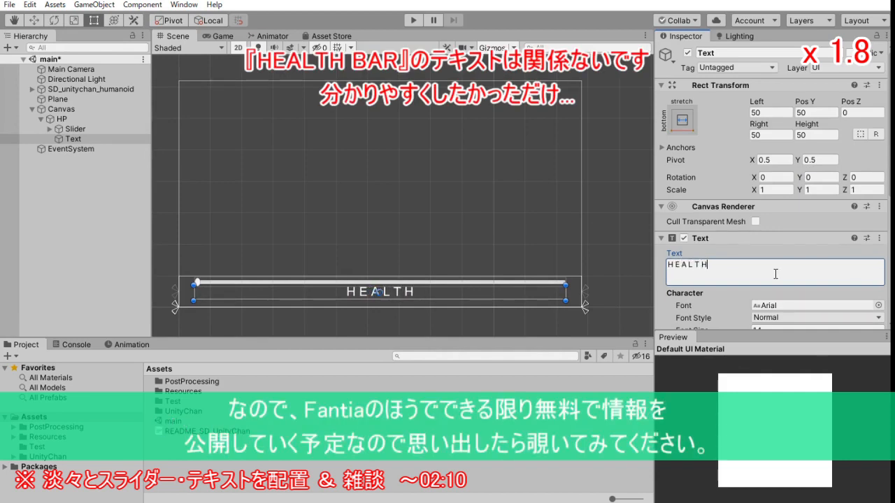
pyautogui.write('B A R')
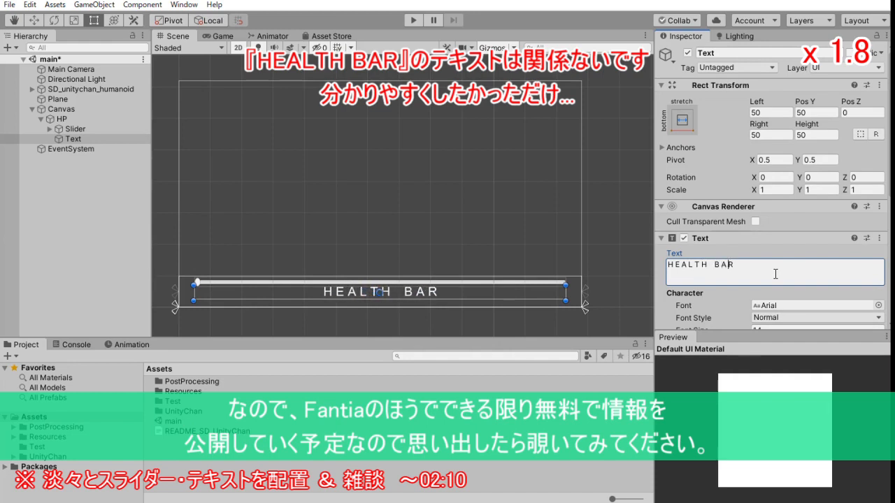
# Show the Game view and change the health bar caption's colour to black.
pyautogui.click(224, 37)
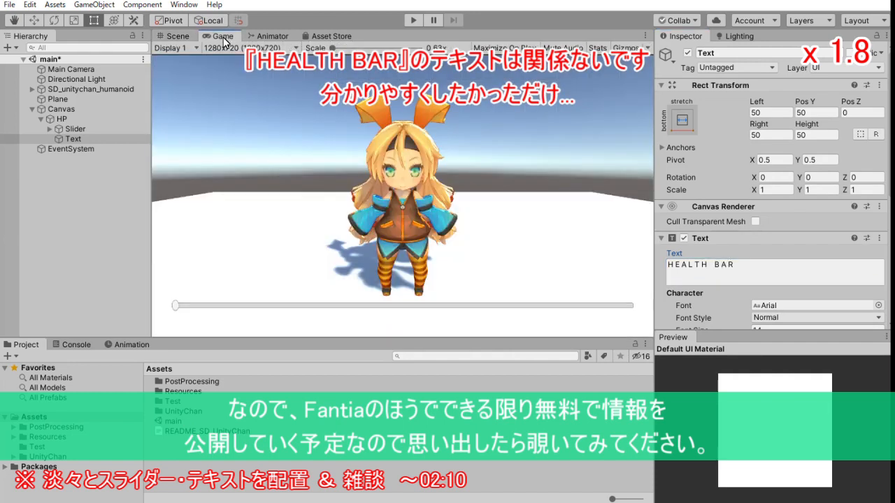
pyautogui.scroll(-5, 705, 283)
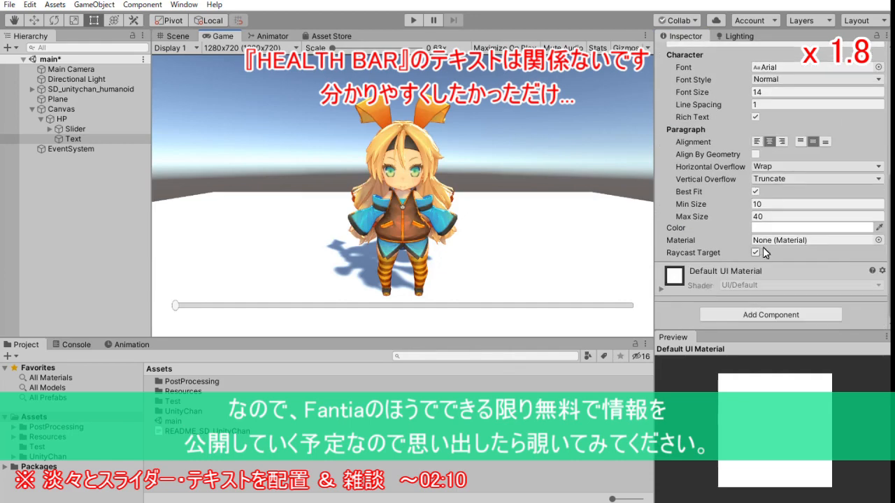
pyautogui.click(783, 228)
pyautogui.click(95, 133)
pyautogui.click(142, 3)
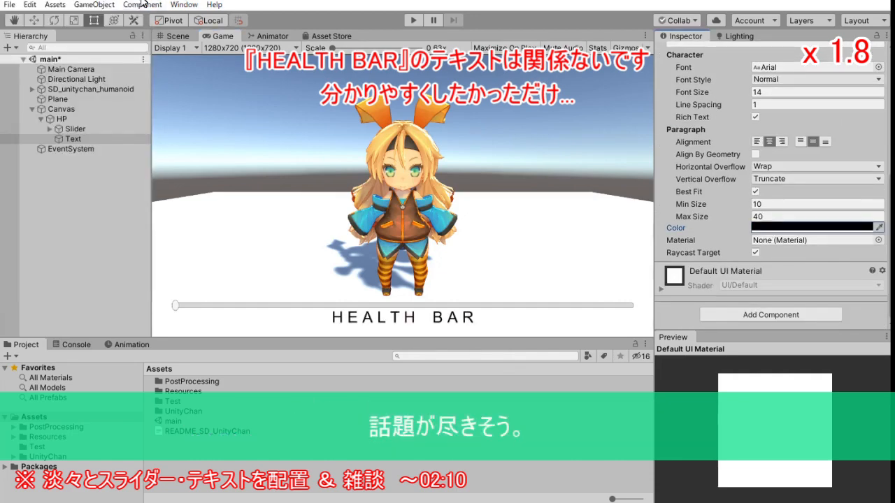
# Add a second UI Text under HP and, back in the Scene view, anchor it with the bottom-right preset.
pyautogui.click(91, 120)
pyautogui.rightClick(93, 121)
pyautogui.moveTo(119, 335)
pyautogui.click(233, 126)
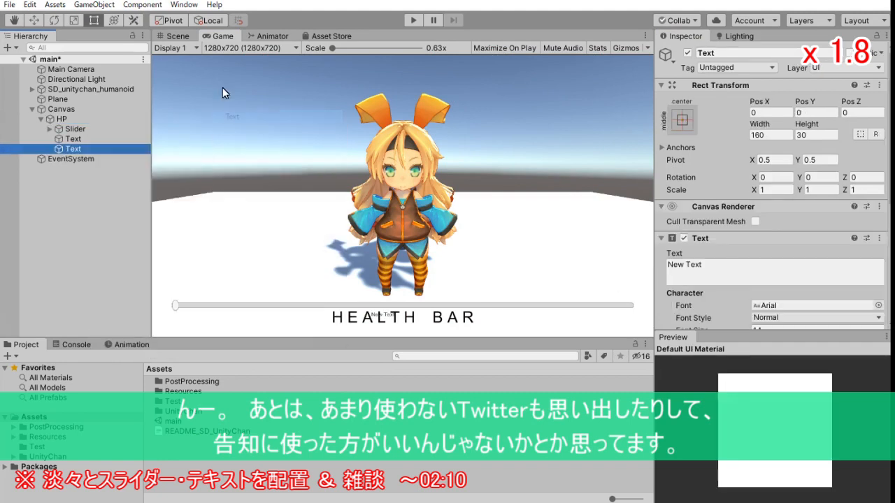
pyautogui.click(178, 37)
pyautogui.scroll(2, 513, 275)
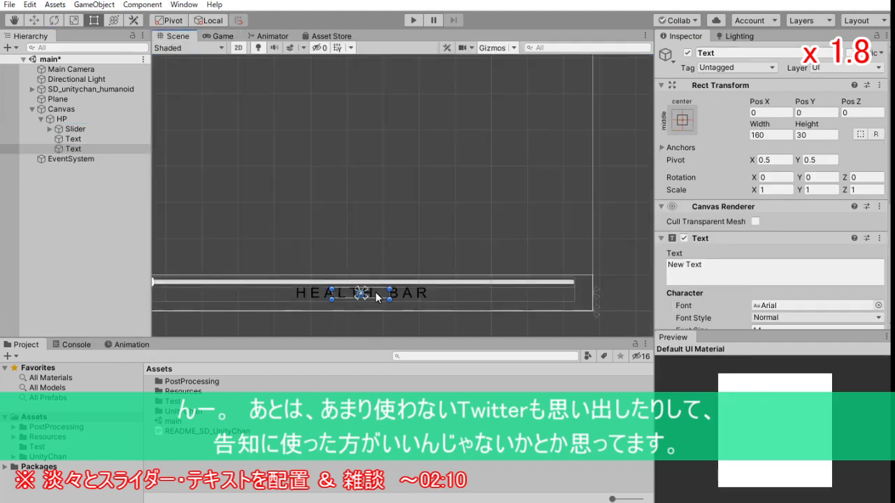
pyautogui.click(682, 121)
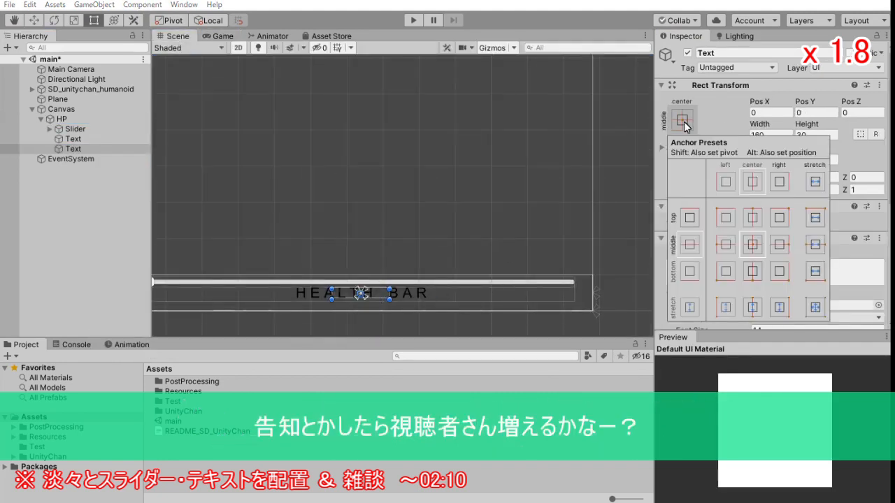
pyautogui.click(810, 276)
# Set the second Text's Pos X to -130 with the expression -80-50.
pyautogui.click(784, 112)
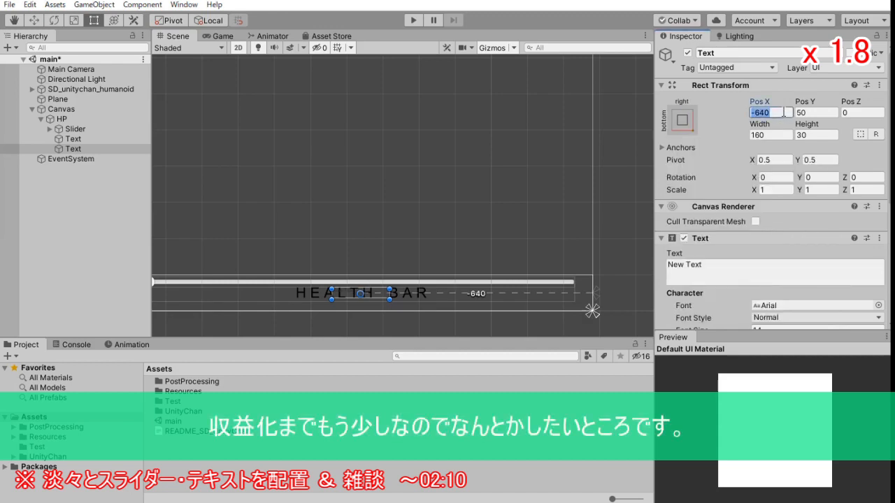
pyautogui.write('80')
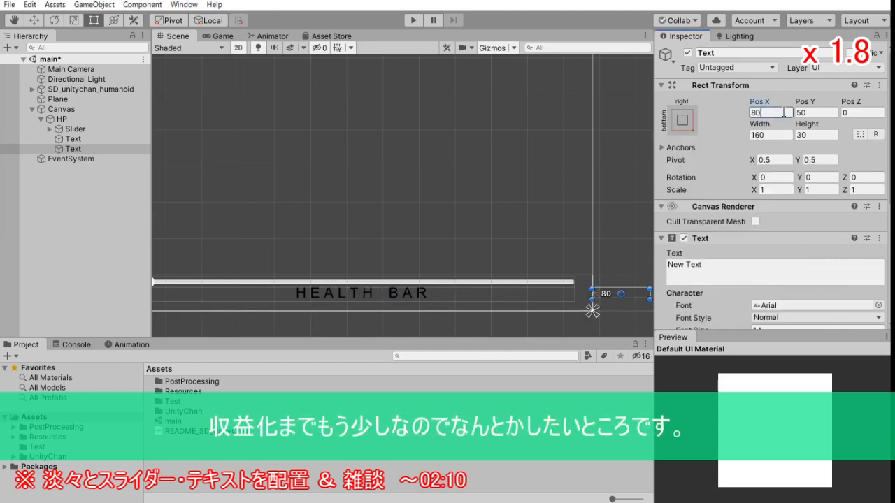
pyautogui.press('Home')
pyautogui.write('-')
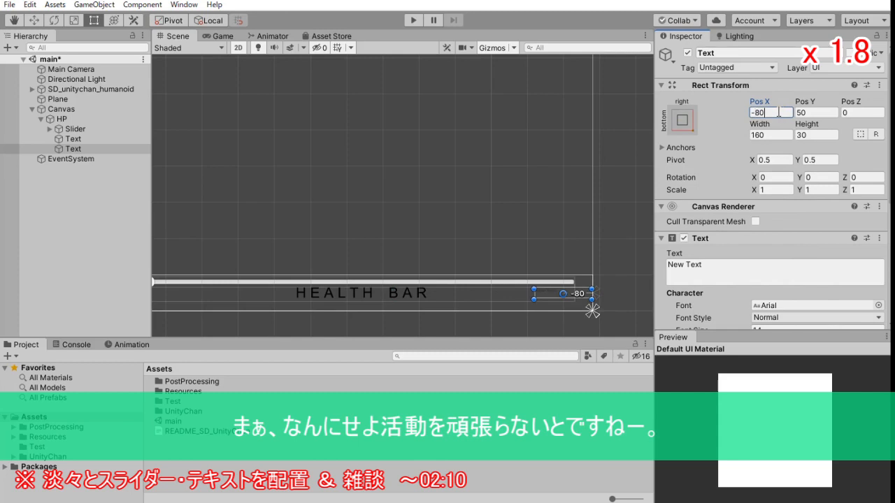
pyautogui.write('-50')
pyautogui.press('Return')
# Resize the second Text to a height of 40 with Pos Y 45 and a width of 330.
pyautogui.moveTo(531, 298); pyautogui.dragTo(531, 301)
pyautogui.scroll(-5, 707, 283)
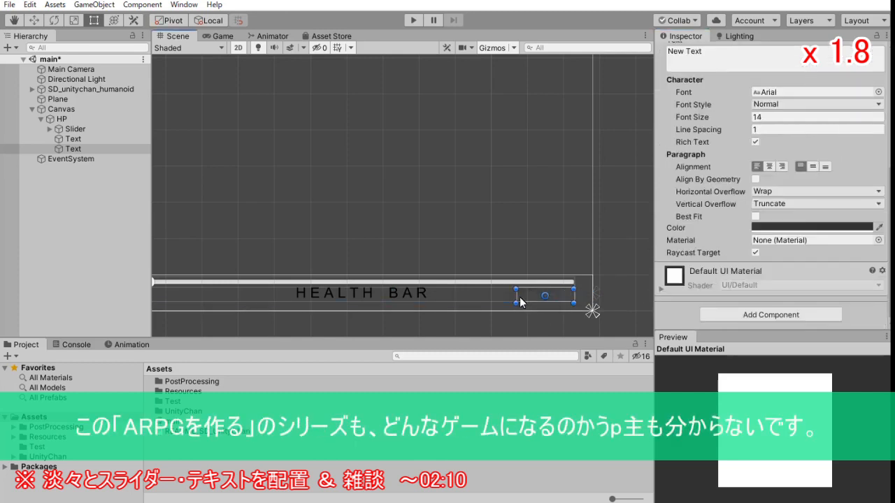
pyautogui.scroll(5, 763, 257)
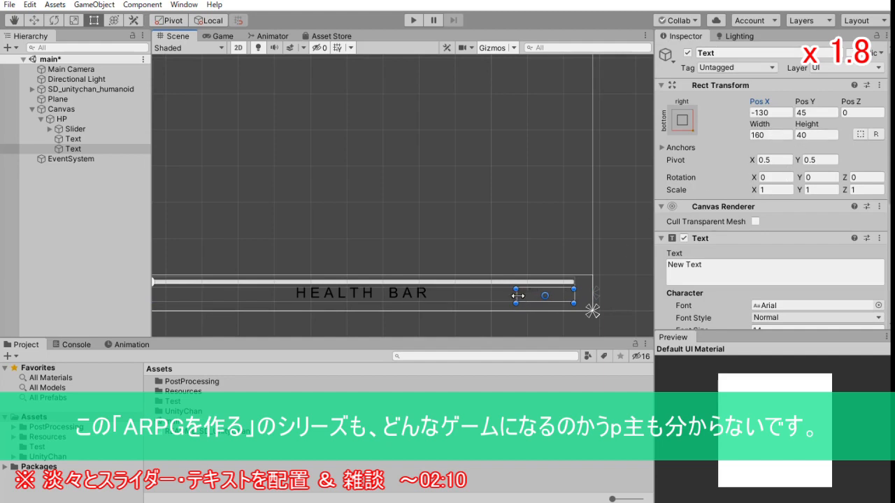
pyautogui.moveTo(518, 296); pyautogui.dragTo(457, 296)
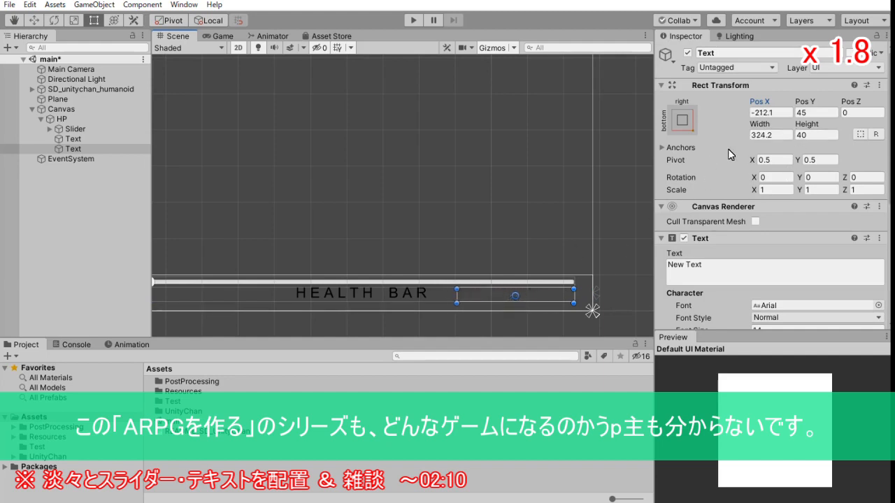
pyautogui.click(770, 134)
pyautogui.write('330')
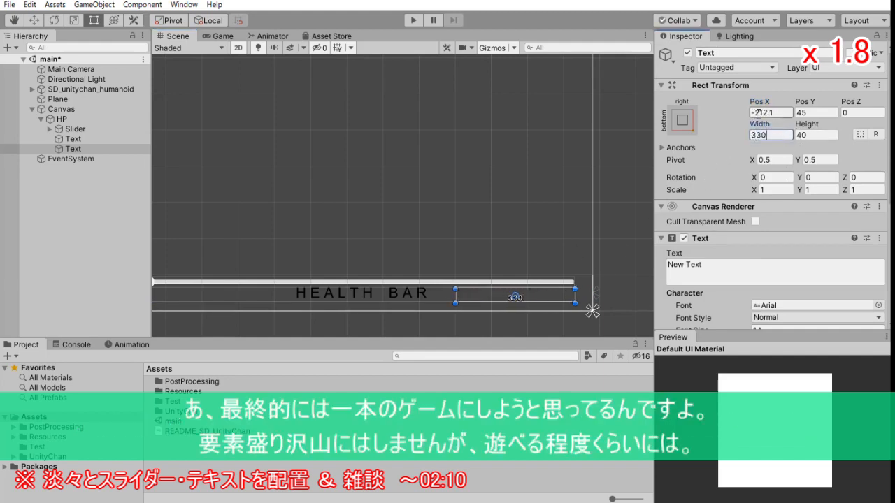
# Set the second Text's Pos X to -215 with the expression -330/2-50.
pyautogui.moveTo(759, 113); pyautogui.dragTo(792, 113)
pyautogui.write('330')
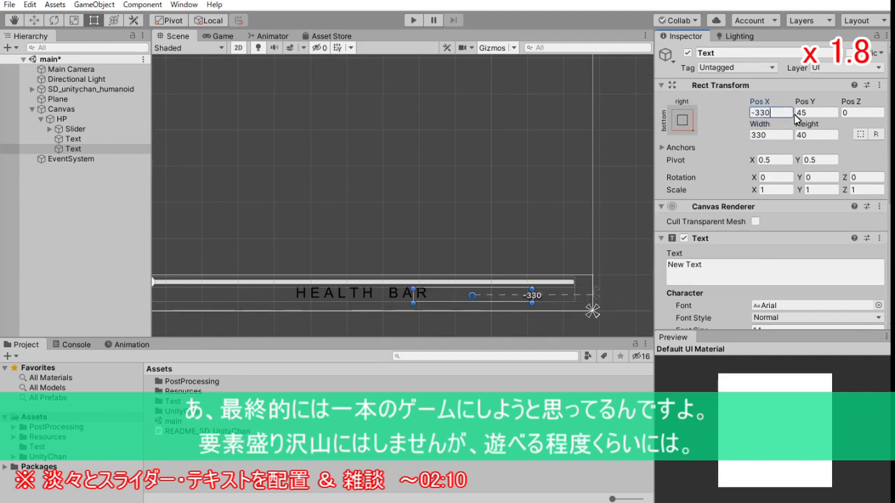
pyautogui.write('/2')
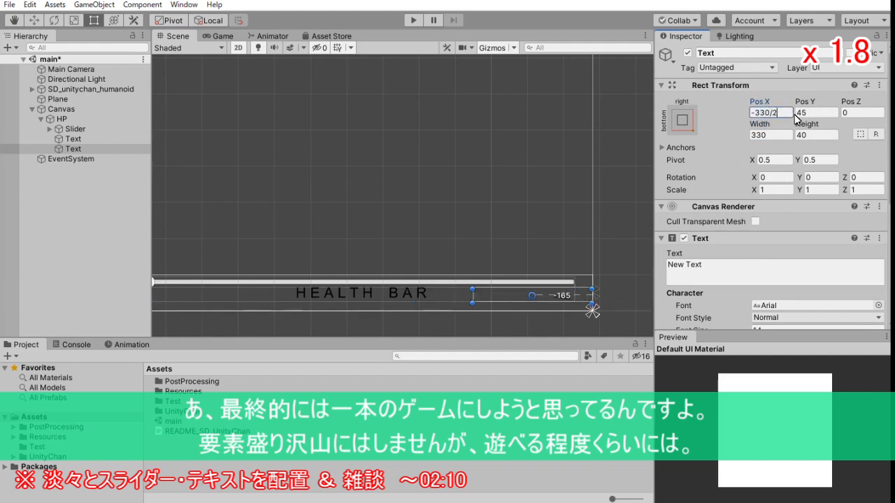
pyautogui.write('-50')
pyautogui.press('Return')
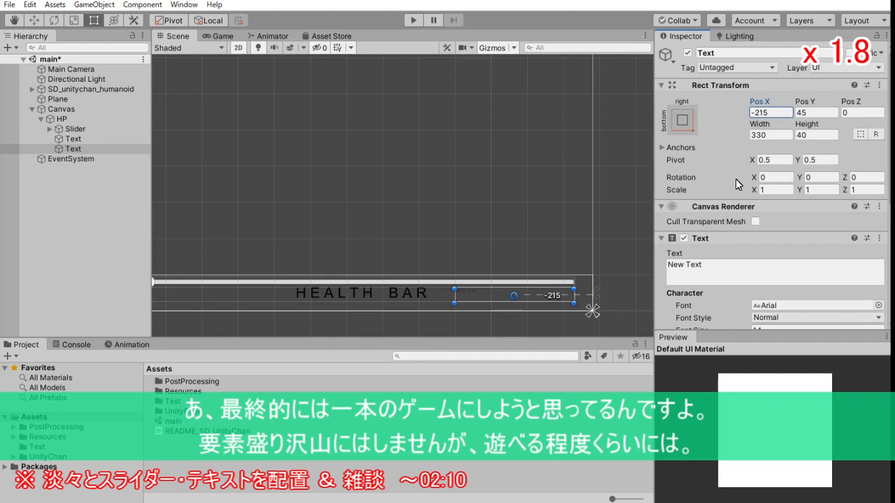
# Enable Best Fit on the second Text and align it right horizontally and middle vertically.
pyautogui.scroll(-5, 736, 178)
pyautogui.click(811, 227)
pyautogui.moveTo(42, 130); pyautogui.dragTo(14, 171)
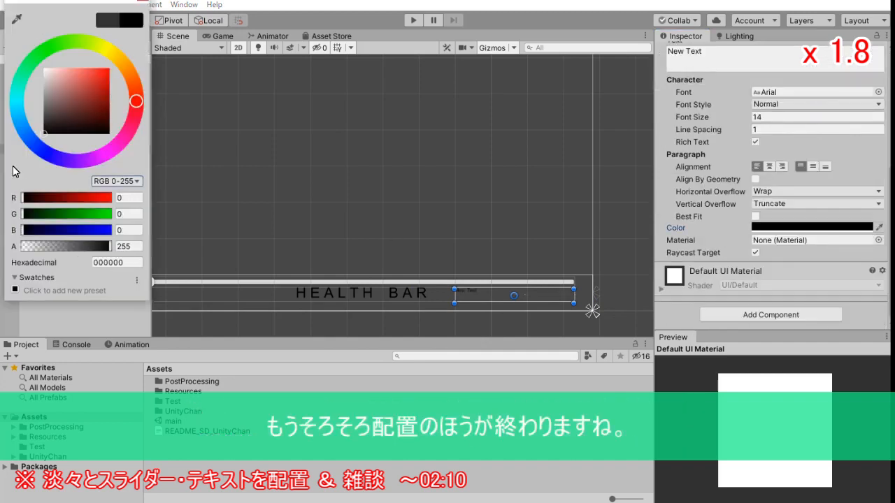
pyautogui.click(756, 216)
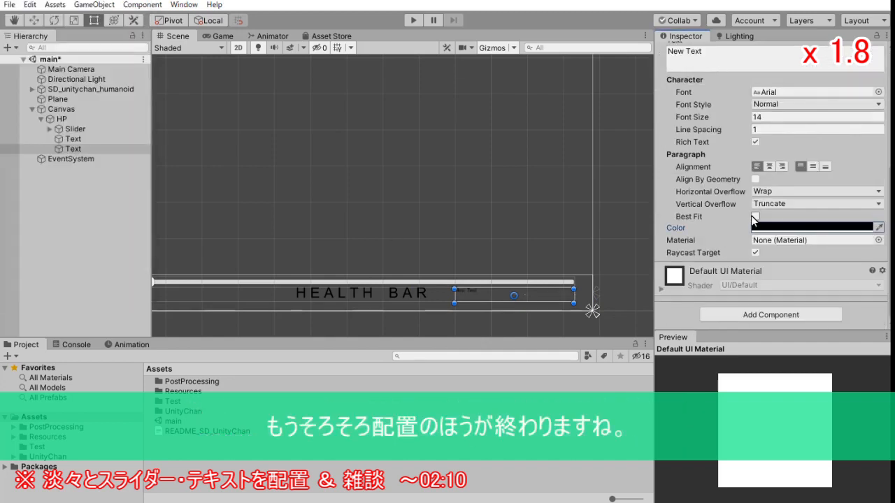
pyautogui.click(781, 166)
pyautogui.click(812, 166)
# Replace the second Text's content with "??? / ???" and check the layout in the Game view.
pyautogui.click(754, 63)
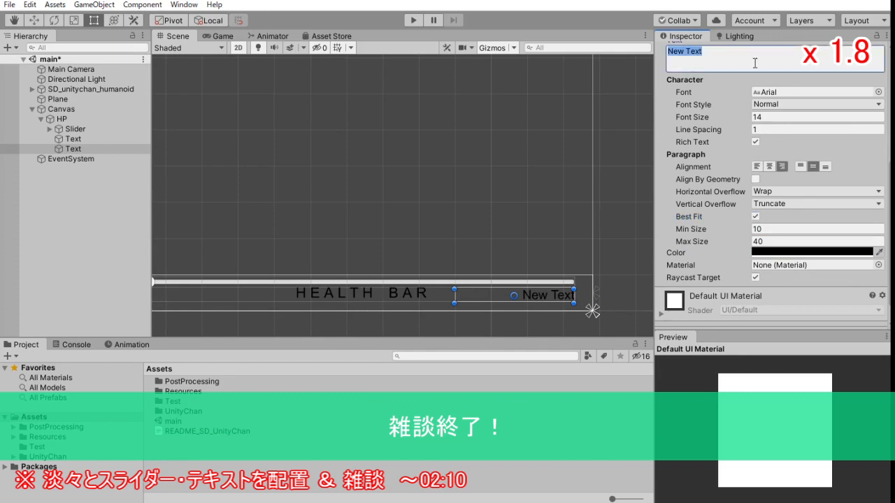
pyautogui.write('??? / ???')
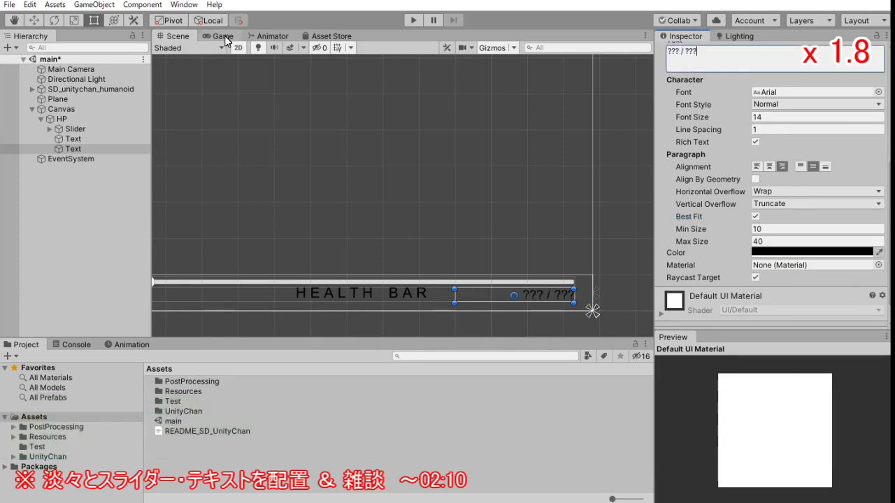
pyautogui.click(223, 37)
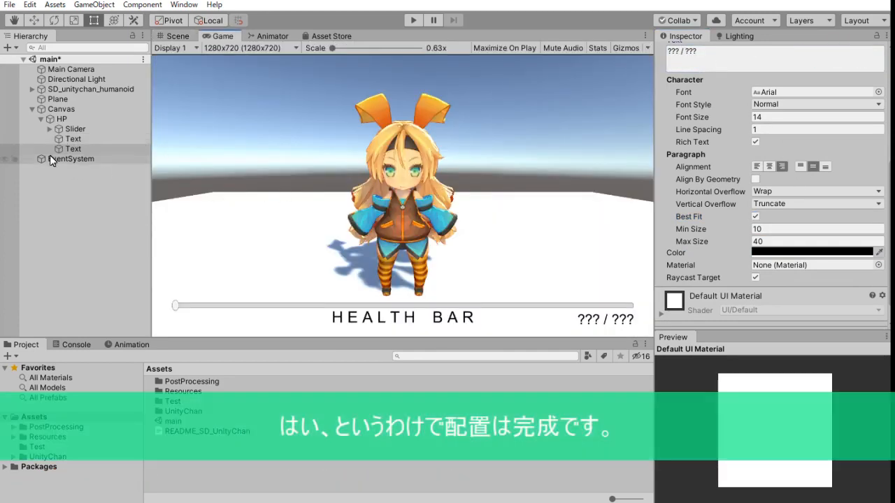
# Test in Play mode whether the health bar Slider's handle can be moved, and stop the game.
pyautogui.click(73, 130)
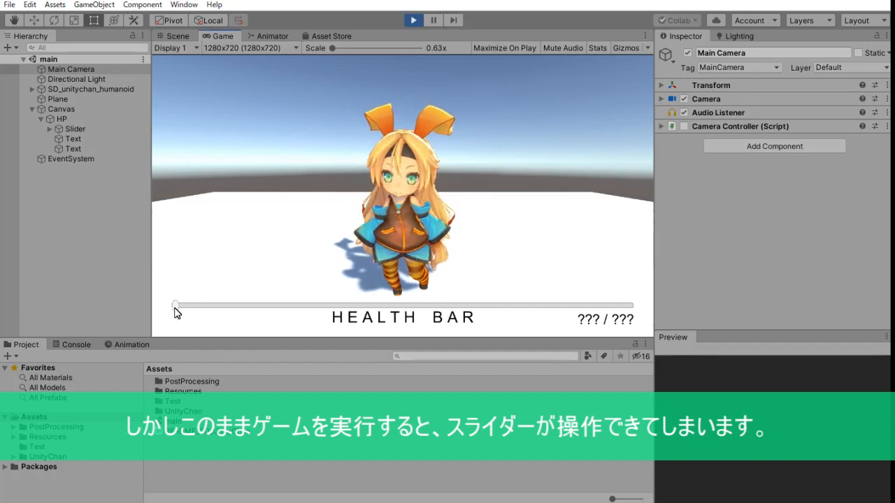
pyautogui.moveTo(176, 312); pyautogui.dragTo(517, 308)
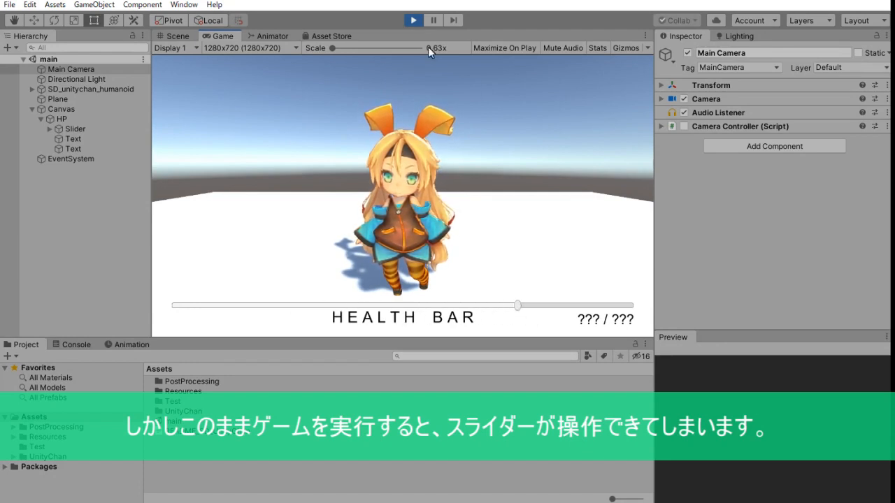
pyautogui.click(413, 20)
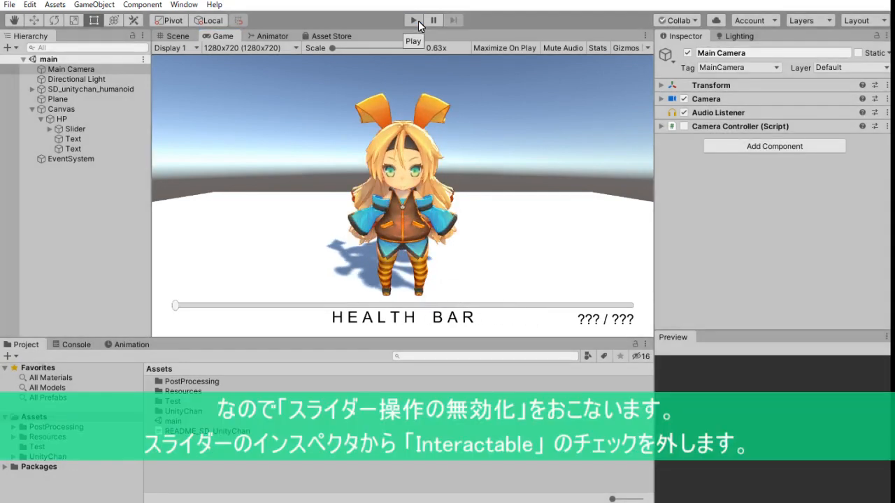
# Turn off Interactable on the Slider and check the change with a short run in Play mode.
pyautogui.click(79, 131)
pyautogui.scroll(-5, 743, 236)
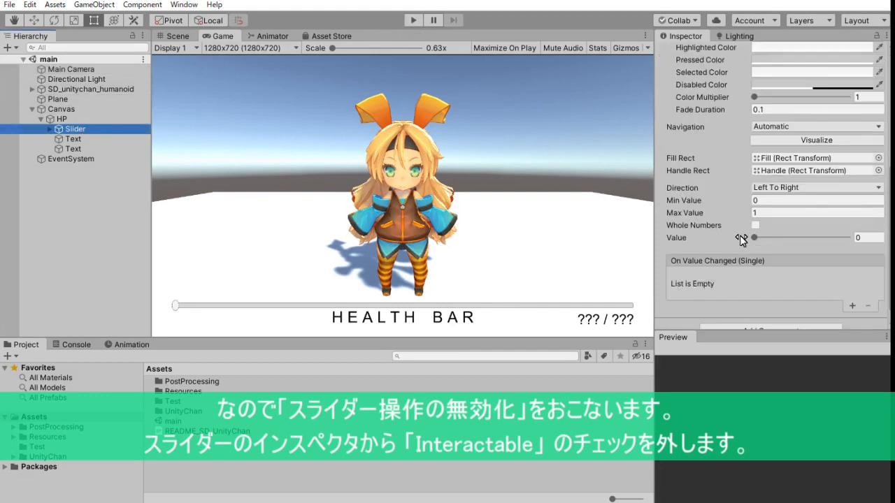
pyautogui.scroll(4, 747, 238)
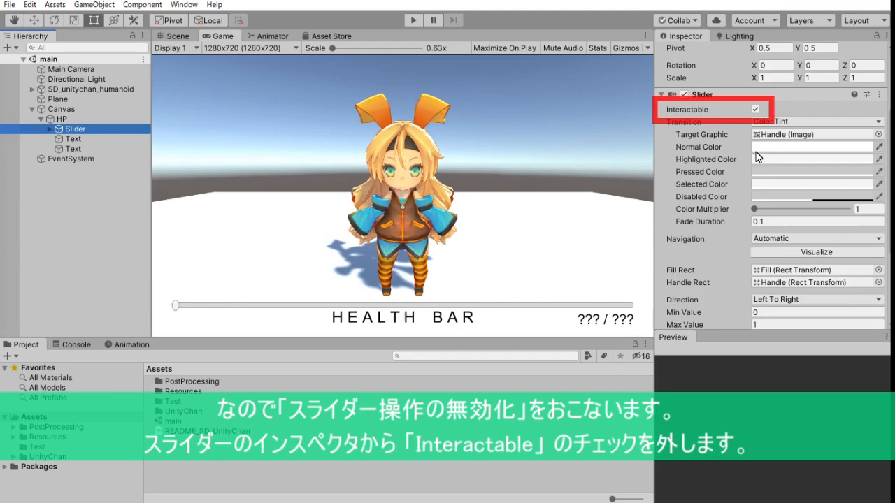
pyautogui.click(756, 110)
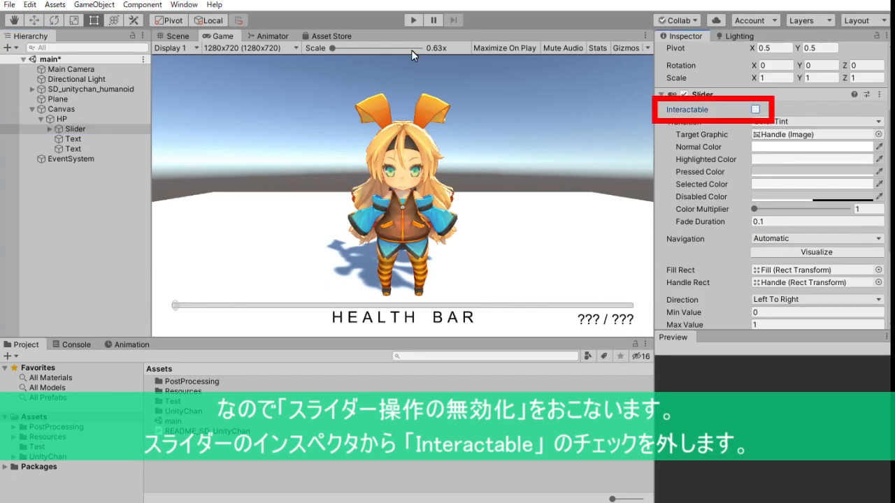
pyautogui.click(414, 21)
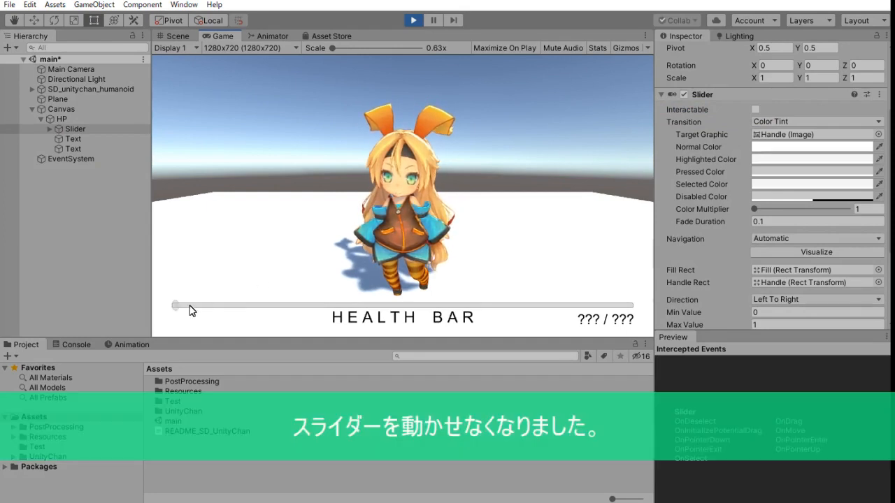
pyautogui.click(413, 22)
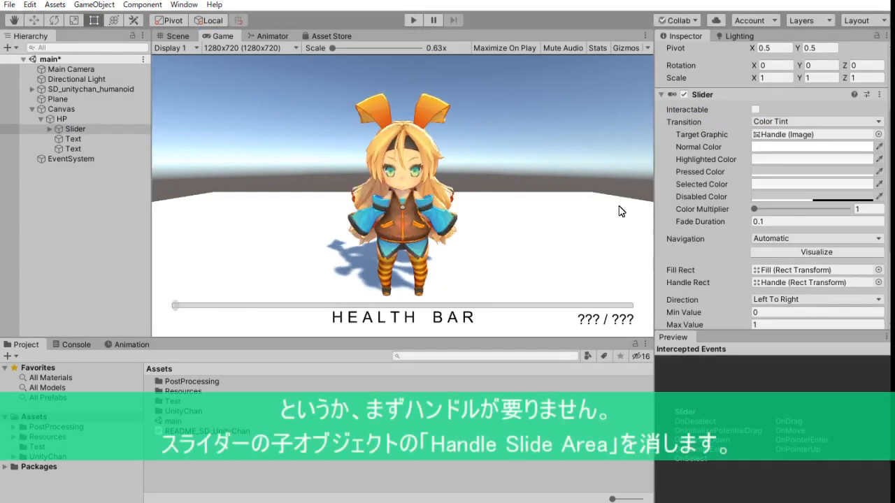
# Delete the Handle Slide Area child object from the Slider.
pyautogui.scroll(-4, 695, 209)
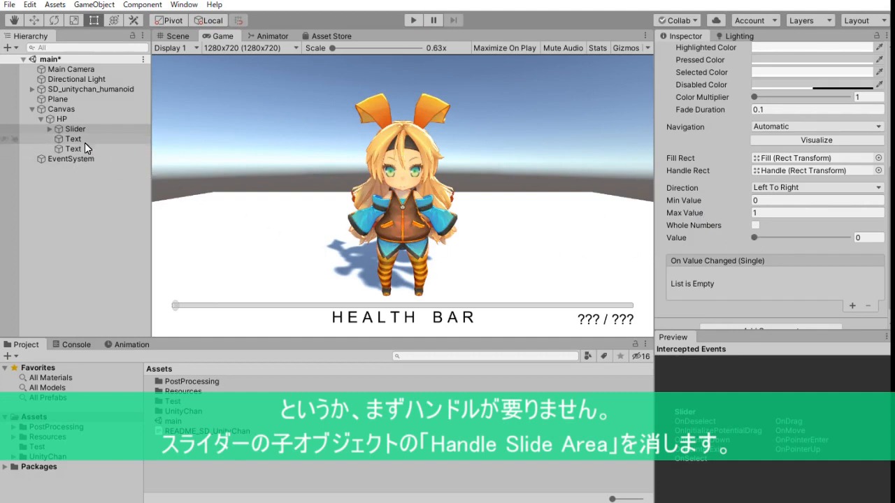
pyautogui.click(52, 130)
pyautogui.click(49, 129)
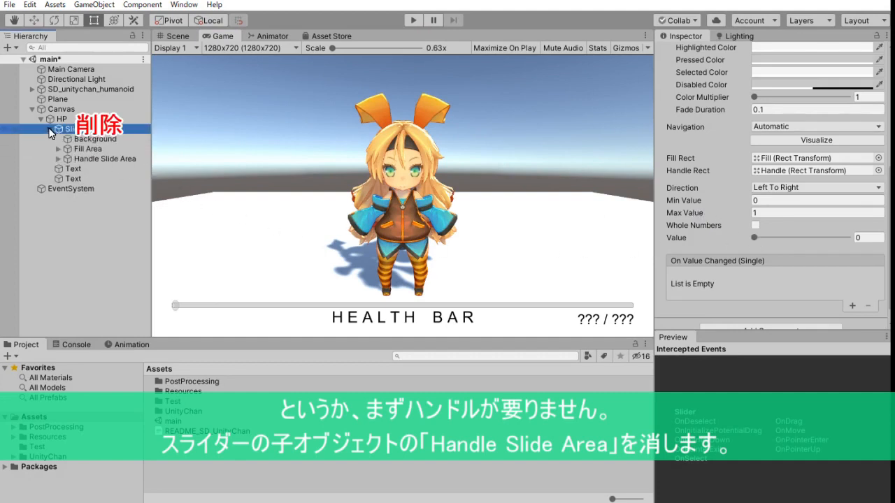
pyautogui.click(96, 158)
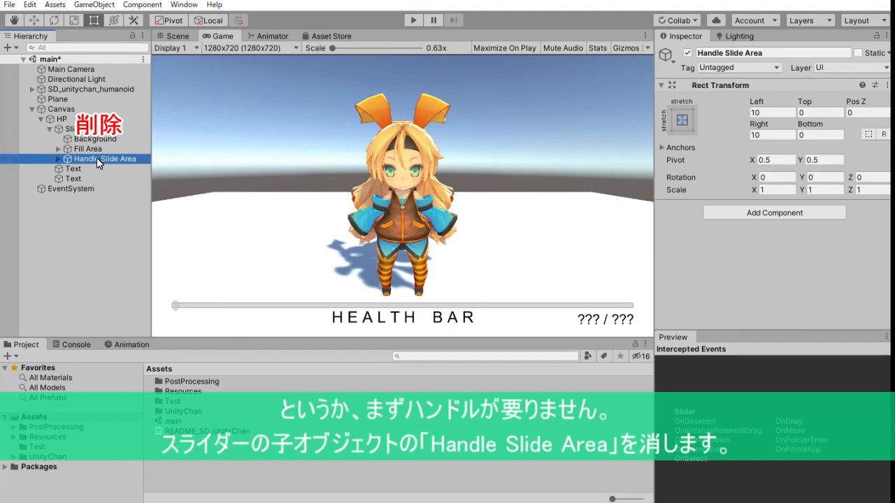
pyautogui.press('Delete')
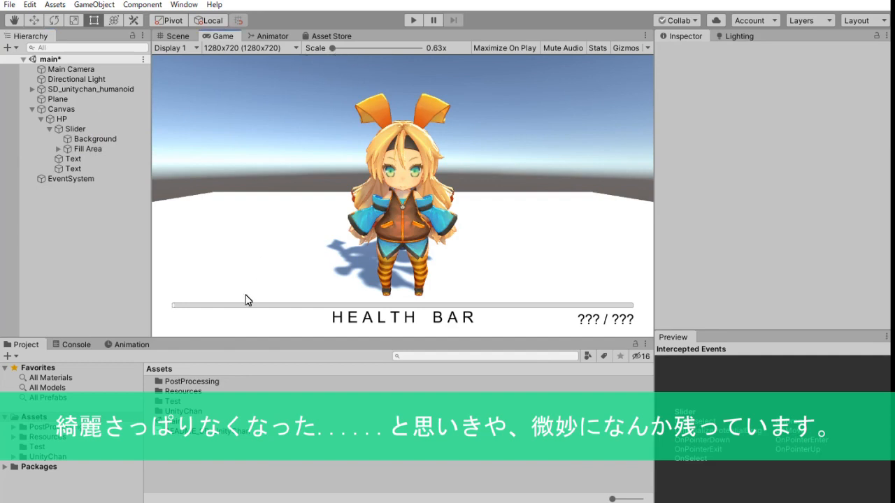
# Inspect the start of the bar up close in the Game view and set the Fill object's Width to 0.
pyautogui.scroll(5, 175, 310)
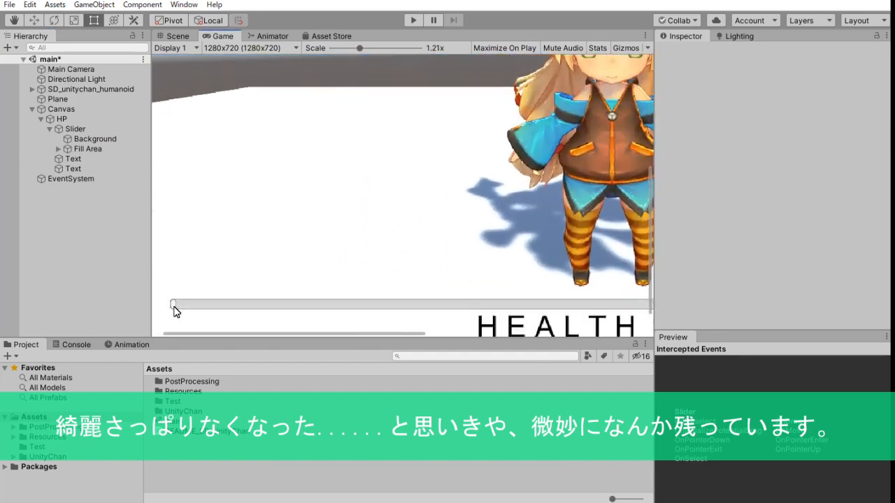
pyautogui.scroll(5, 175, 310)
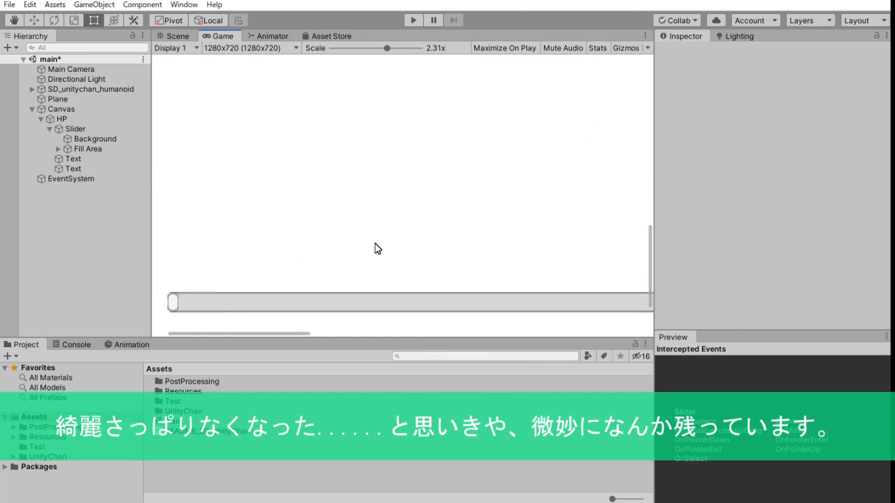
pyautogui.scroll(2, 198, 328)
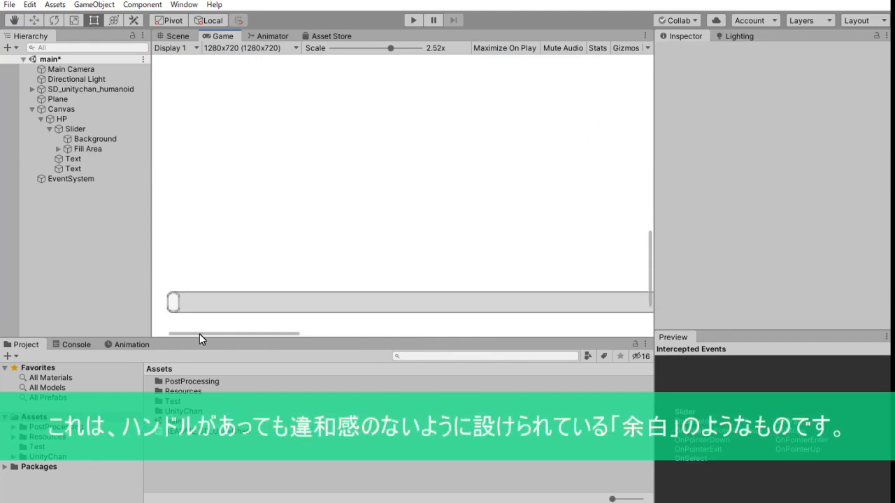
pyautogui.moveTo(200, 333); pyautogui.dragTo(178, 333)
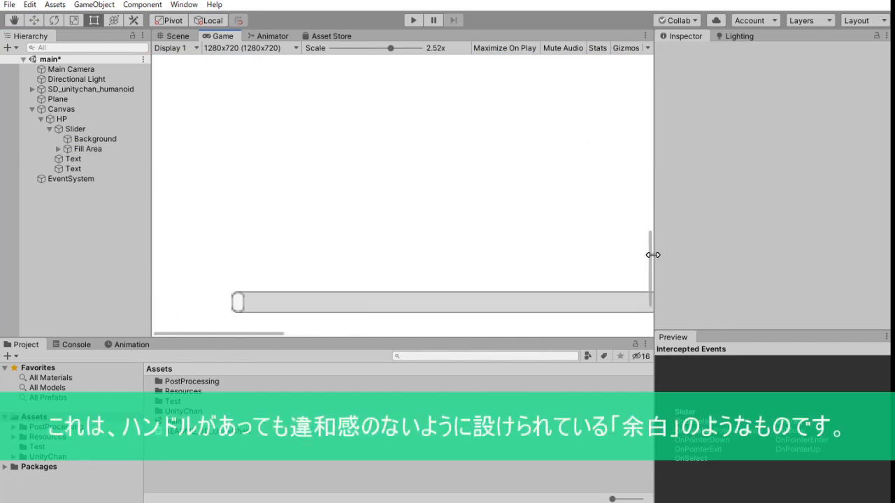
pyautogui.moveTo(649, 257); pyautogui.dragTo(649, 281)
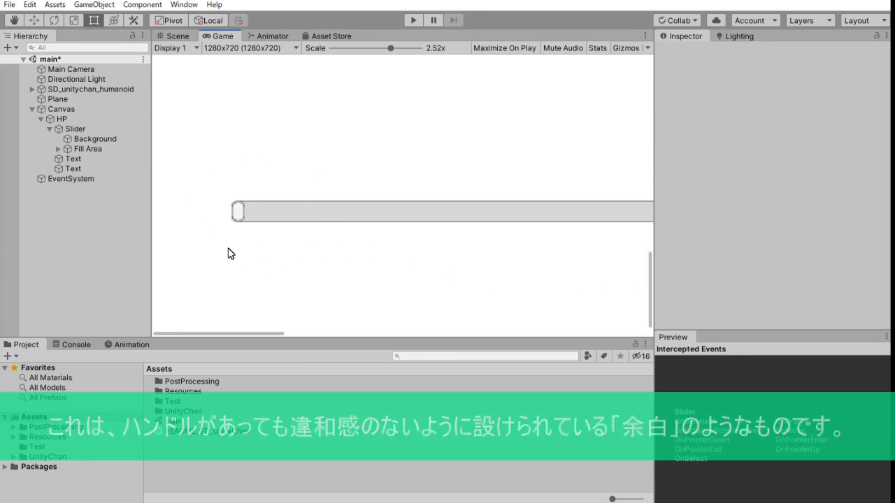
pyautogui.click(57, 150)
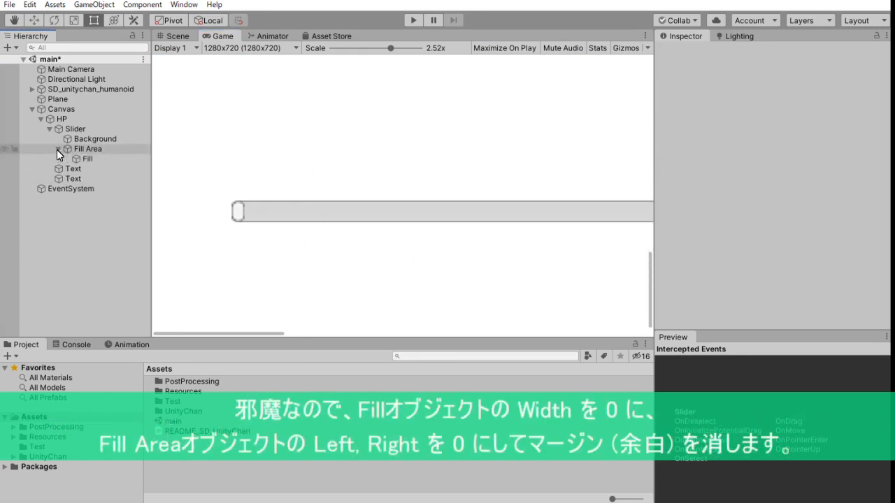
pyautogui.click(88, 159)
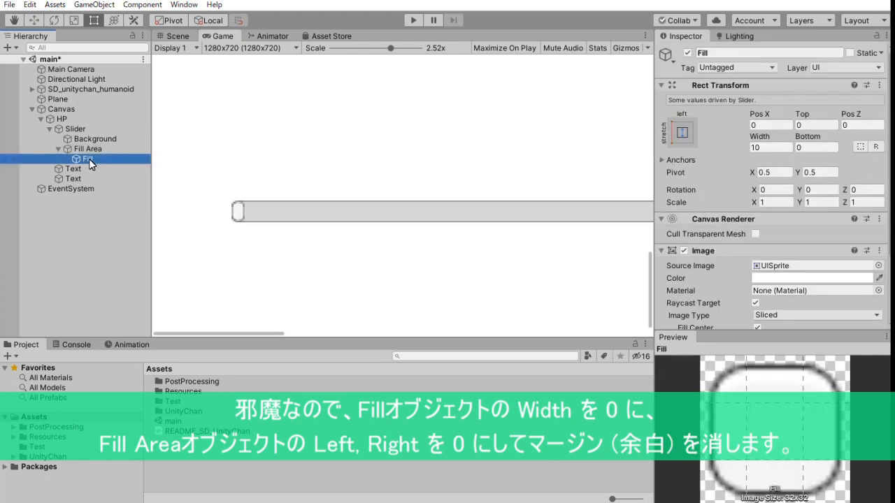
pyautogui.click(775, 149)
pyautogui.write('0')
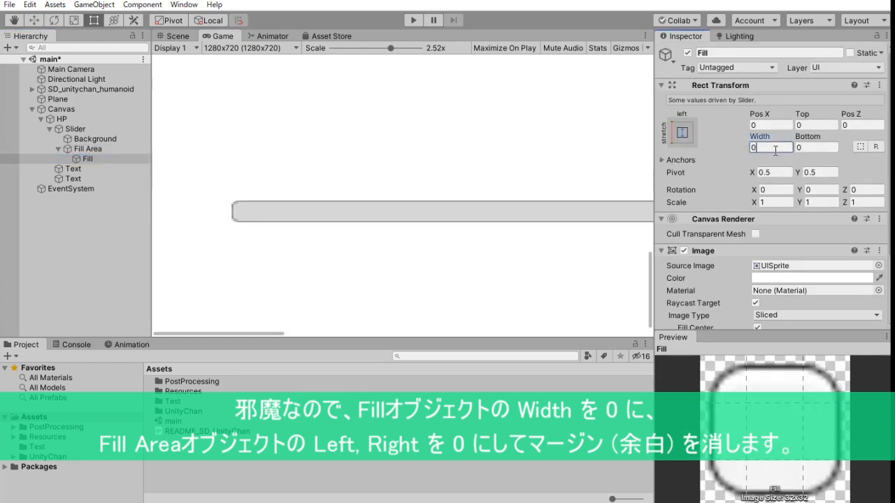
# Set the Fill Area's Left and Right offsets to 0 and show the whole Game view again.
pyautogui.click(87, 149)
pyautogui.click(769, 113)
pyautogui.write('0')
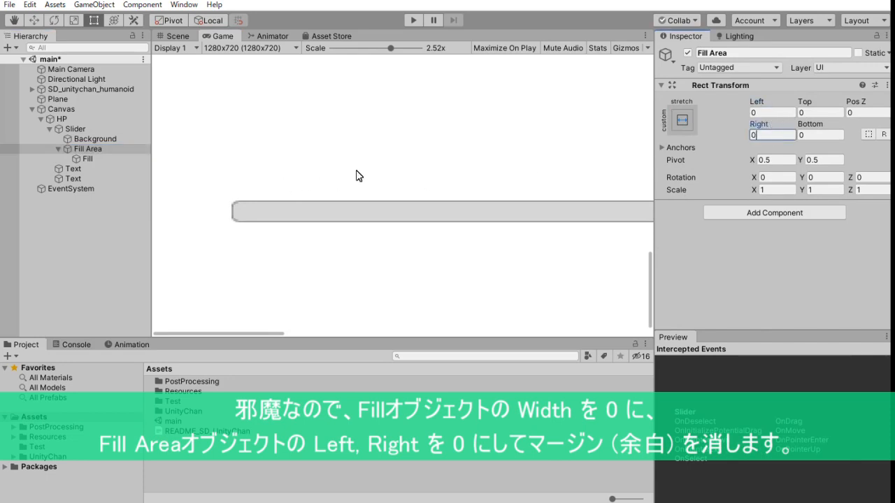
pyautogui.scroll(-3, 355, 175)
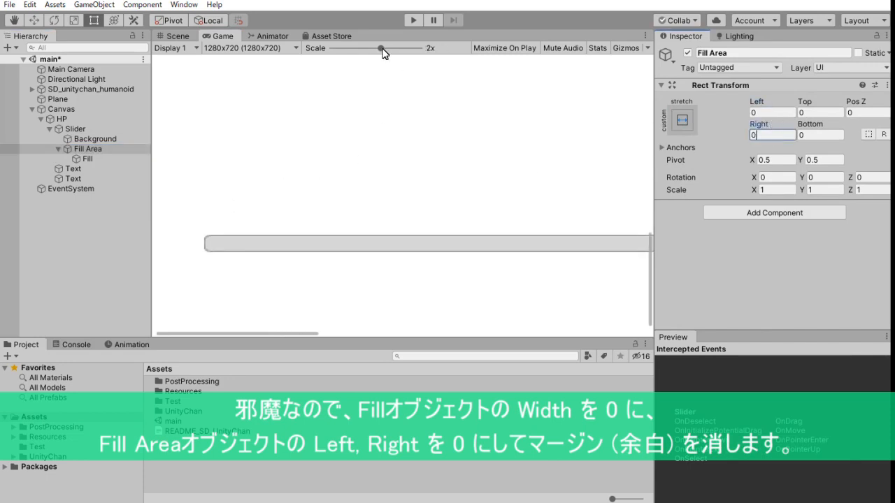
pyautogui.moveTo(380, 49); pyautogui.dragTo(331, 50)
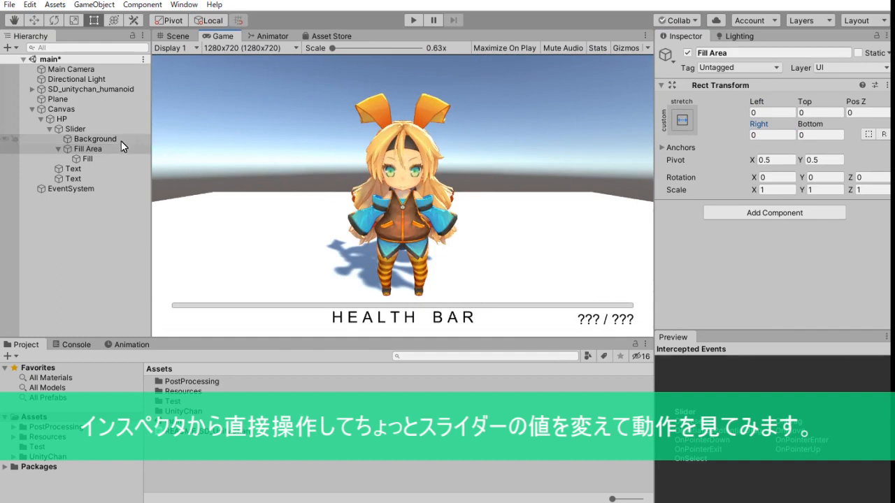
# Test the bar's fill with the Slider's Value at 0.765, and restrict the Slider to Whole Numbers.
pyautogui.click(84, 129)
pyautogui.scroll(-5, 797, 253)
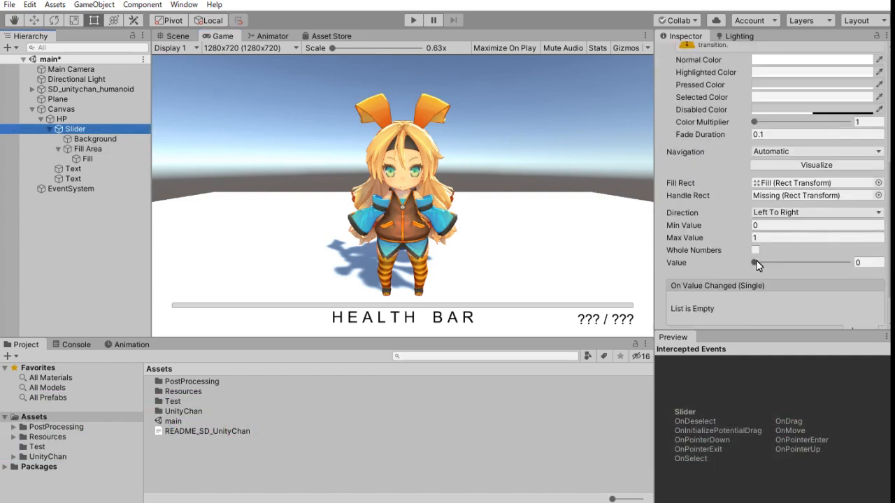
pyautogui.moveTo(756, 262); pyautogui.dragTo(829, 265)
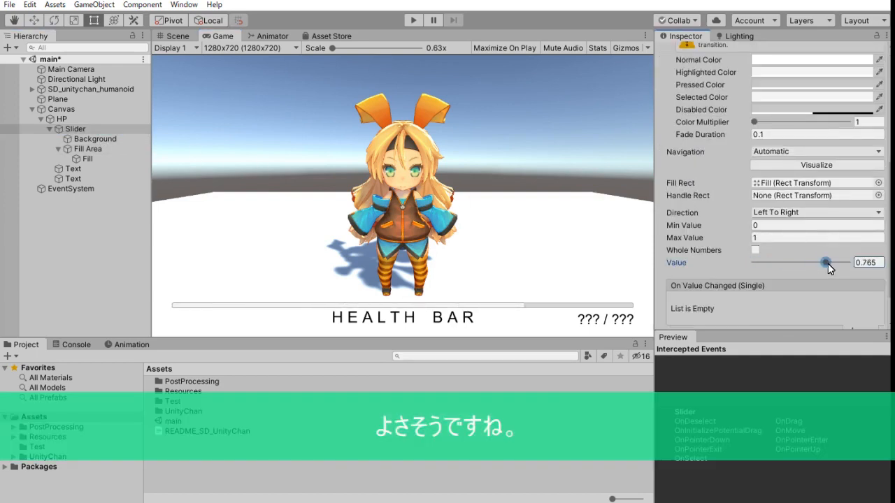
pyautogui.click(755, 251)
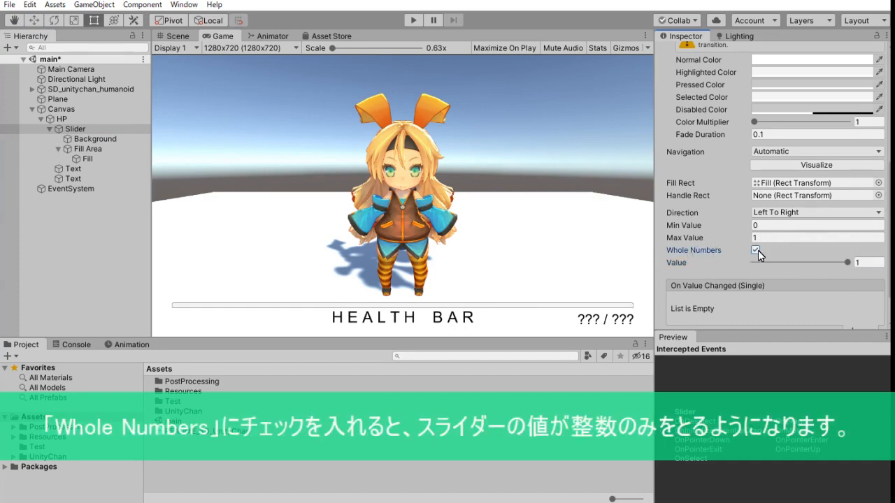
pyautogui.moveTo(848, 262)
pyautogui.mouseDown()
pyautogui.moveTo(782, 264)
pyautogui.moveTo(837, 265)
pyautogui.mouseUp()
# Set the Slider's Max Value to 10 and bring its Value to 4 by entering 4 as Min Value and restoring 0.
pyautogui.click(806, 238)
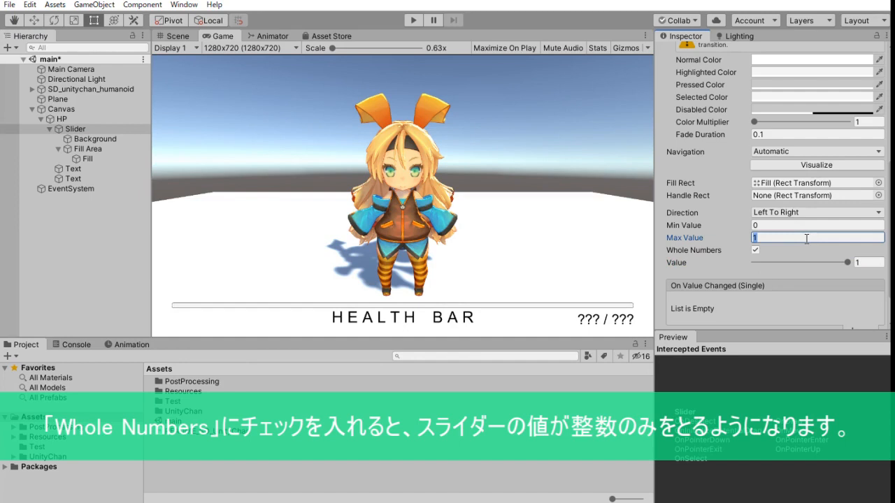
pyautogui.write('0')
pyautogui.click(784, 228)
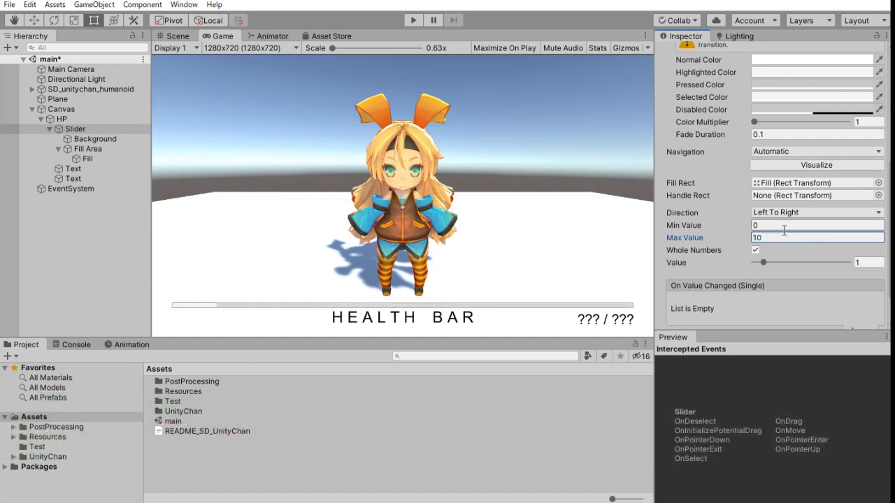
pyautogui.write('4')
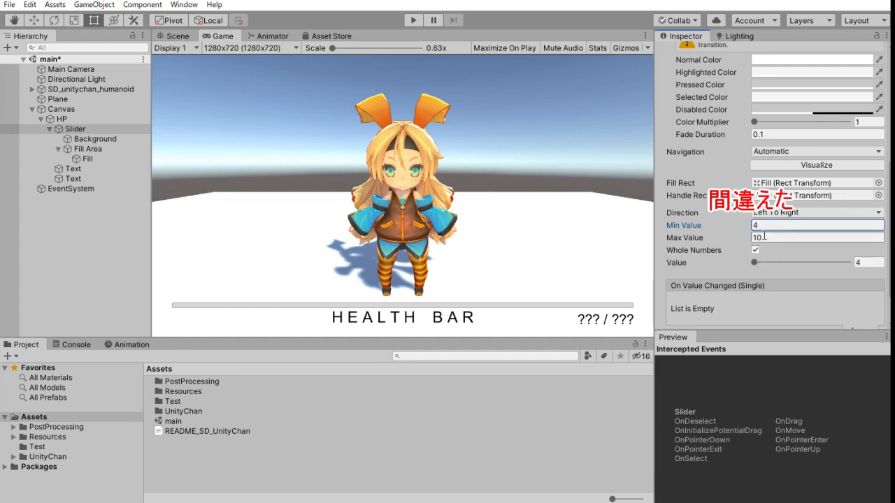
pyautogui.press('BackSpace')
pyautogui.write('0')
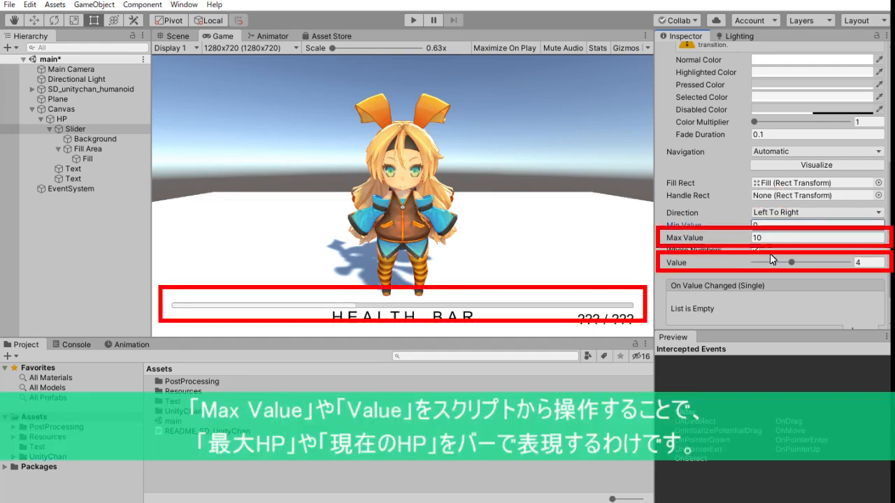
pyautogui.click(791, 262)
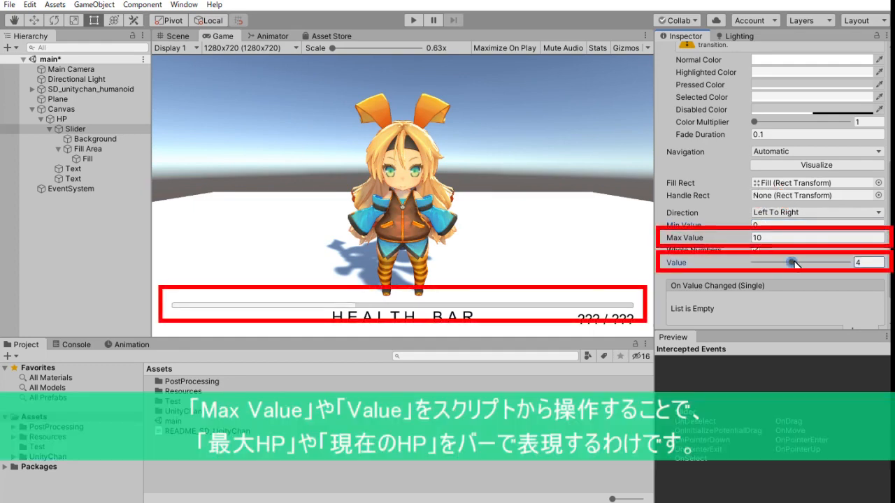
pyautogui.moveTo(793, 264)
pyautogui.mouseDown()
pyautogui.moveTo(845, 264)
pyautogui.moveTo(754, 266)
pyautogui.moveTo(858, 264)
pyautogui.moveTo(769, 264)
pyautogui.moveTo(788, 266)
pyautogui.mouseUp()
pyautogui.click(758, 249)
pyautogui.click(756, 250)
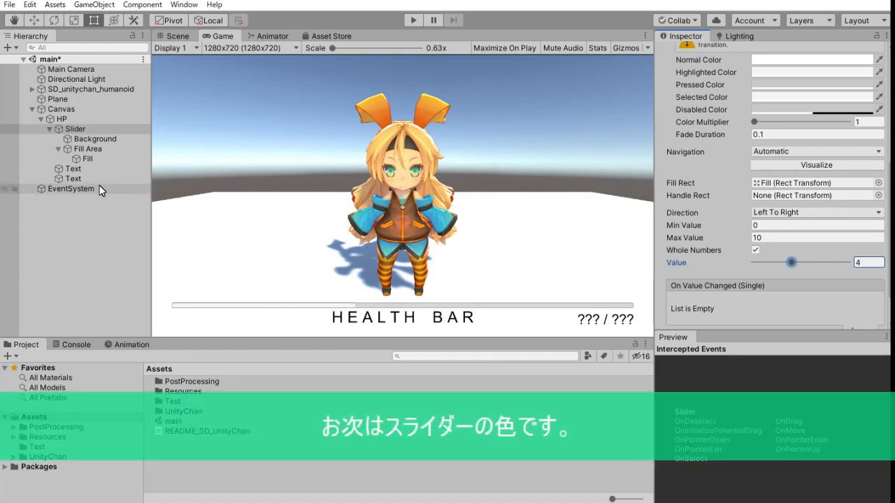
# Set the Image color of the slider's Background object to dark grey 3D3D3D.
pyautogui.click(104, 139)
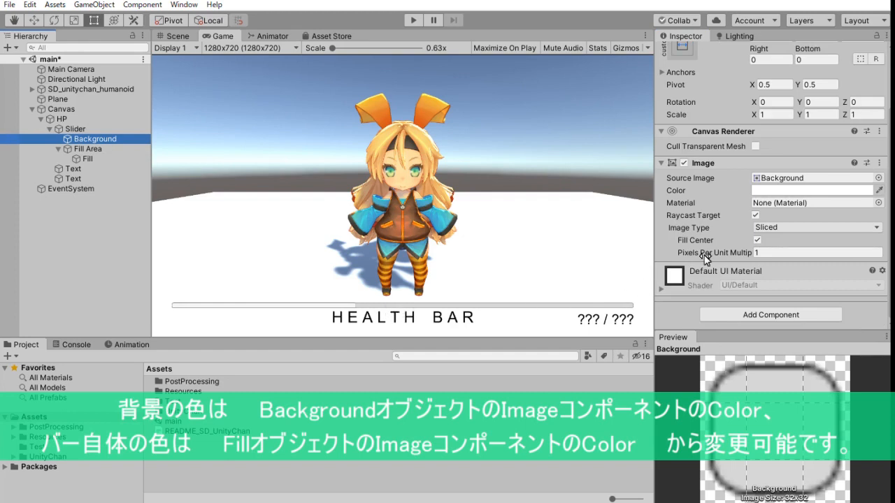
pyautogui.click(762, 189)
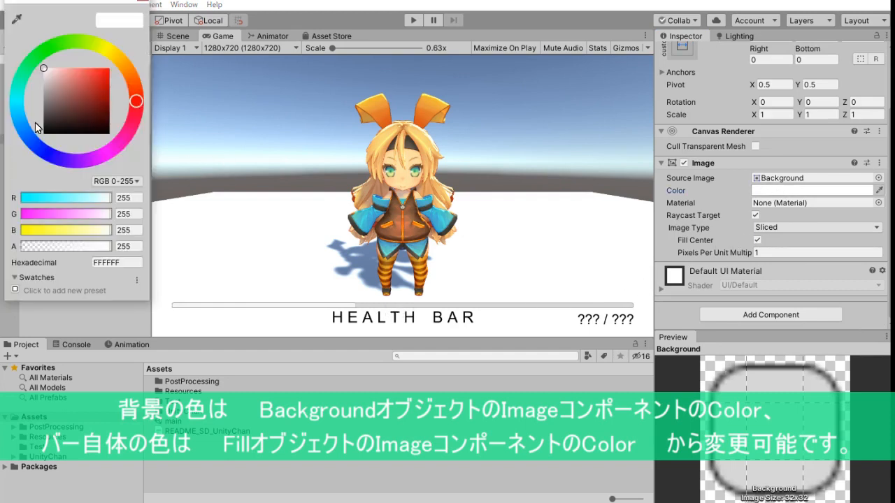
pyautogui.moveTo(55, 104)
pyautogui.mouseDown()
pyautogui.moveTo(32, 116)
pyautogui.moveTo(20, 146)
pyautogui.moveTo(16, 82)
pyautogui.moveTo(10, 171)
pyautogui.moveTo(8, 123)
pyautogui.mouseUp()
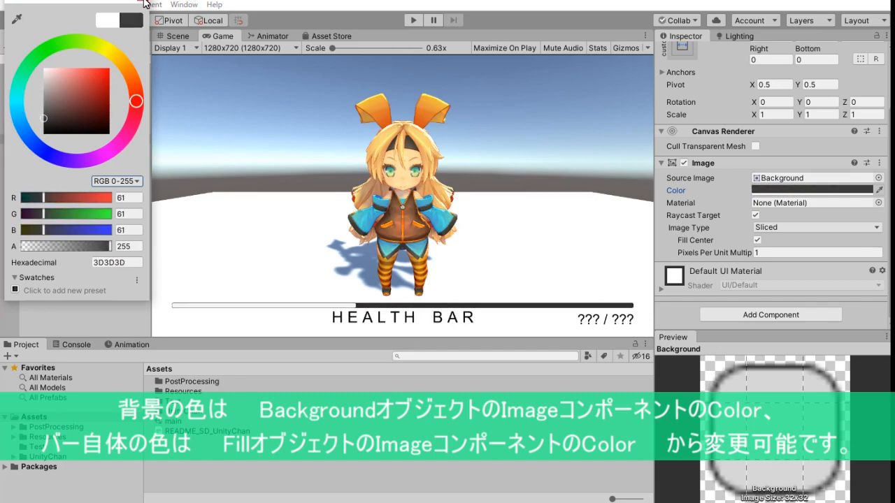
# Set the Image color of the slider's Fill object to a bright green and close the color picker.
pyautogui.click(112, 160)
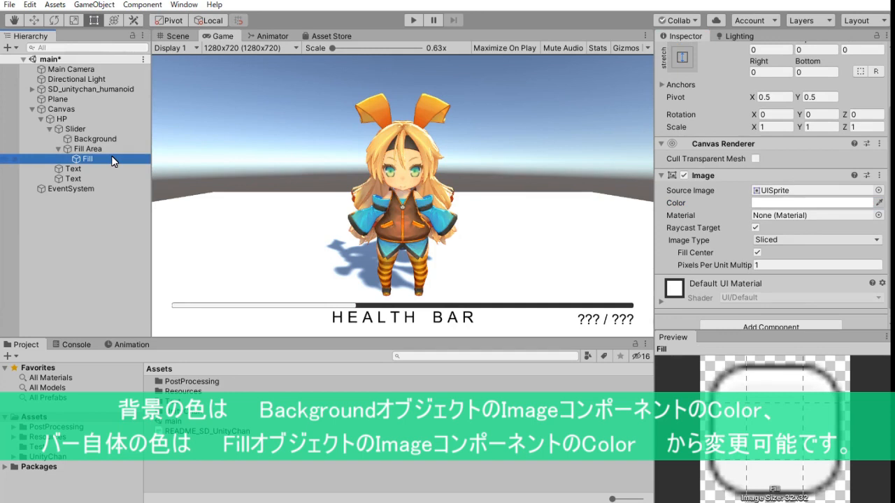
pyautogui.click(775, 204)
pyautogui.moveTo(81, 45); pyautogui.dragTo(53, 47)
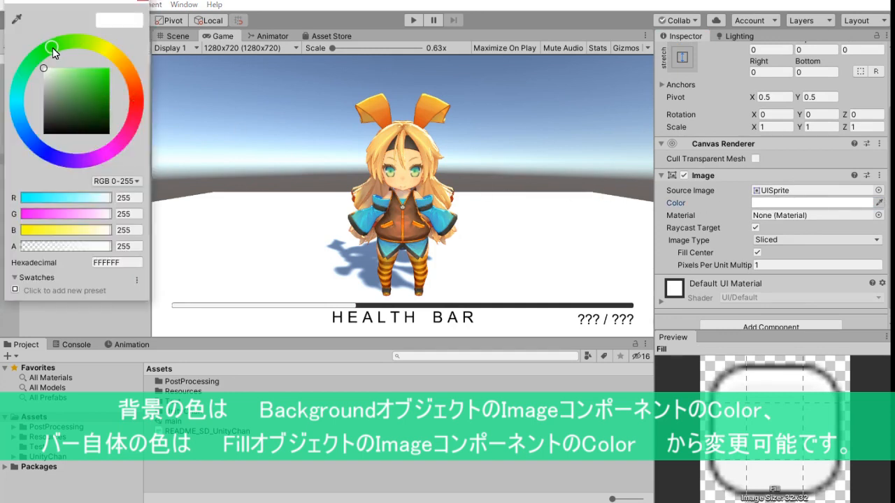
pyautogui.moveTo(80, 90); pyautogui.dragTo(90, 64)
pyautogui.click(142, 2)
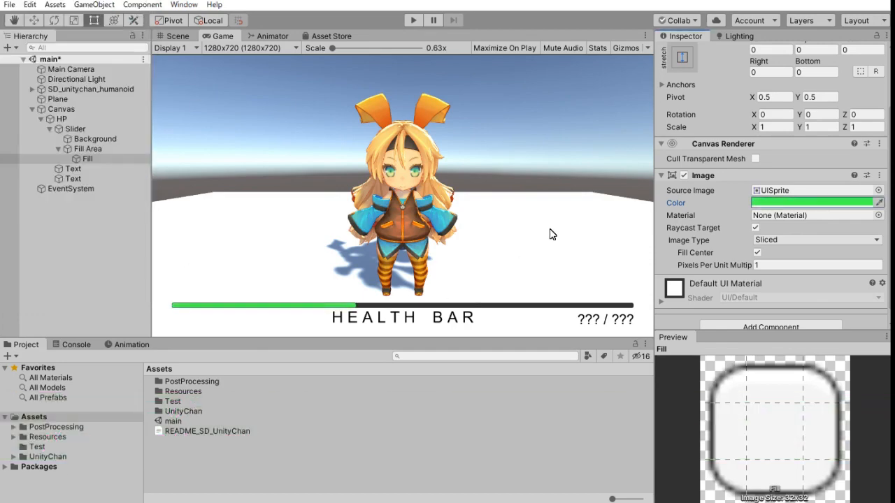
# Collapse the Slider object's children in the hierarchy and rename it as HP Bar.
pyautogui.click(75, 129)
pyautogui.press('Left')
pyautogui.press('F2')
pyautogui.write('HP Bar')
pyautogui.press('Return')
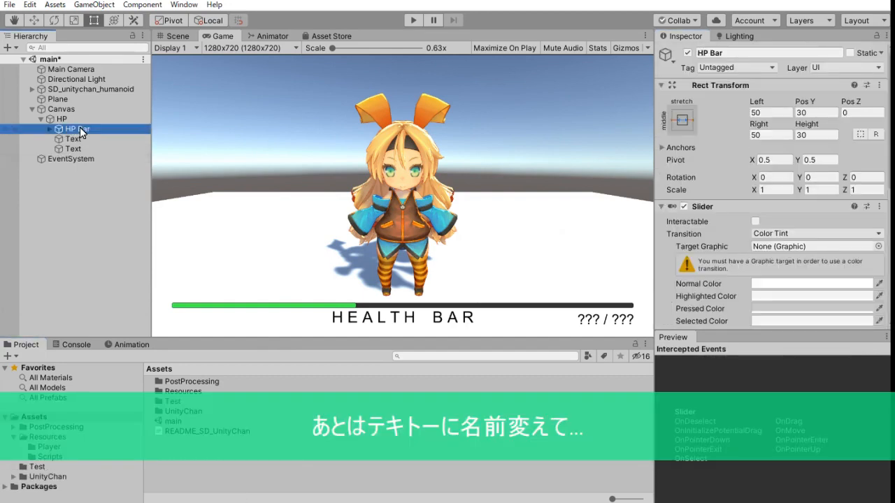
# Rename the Text object holding the HEALTH BAR caption as Health bar text.
pyautogui.click(76, 140)
pyautogui.press('F2')
pyautogui.write('HP')
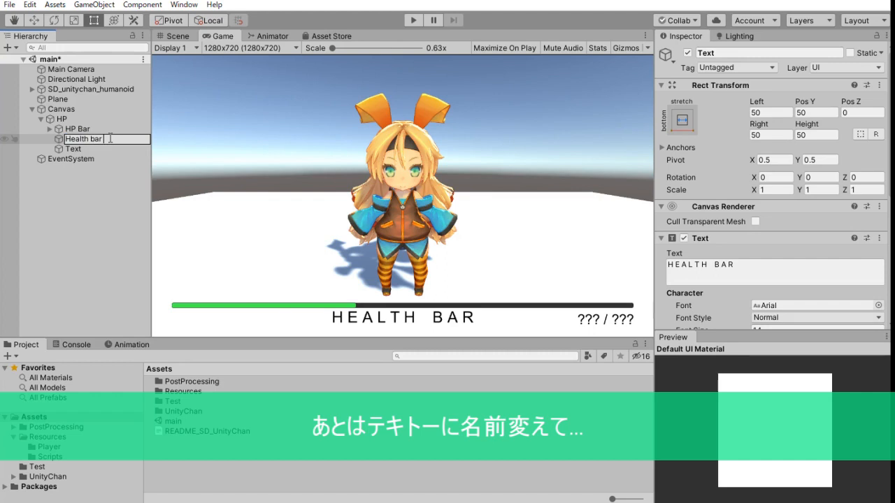
pyautogui.press('Return')
# Rename the Text object holding the ??? / ??? caption as Health Text.
pyautogui.click(100, 149)
pyautogui.press('F2')
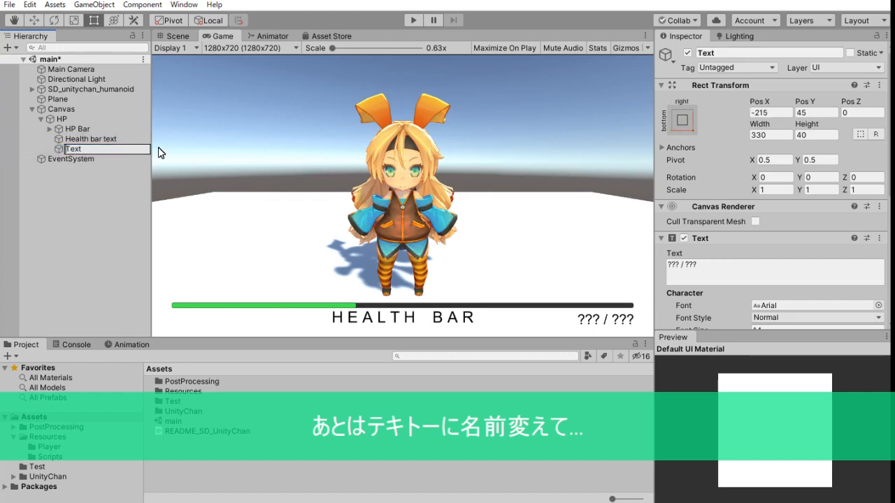
pyautogui.write('Health')
pyautogui.press('Return')
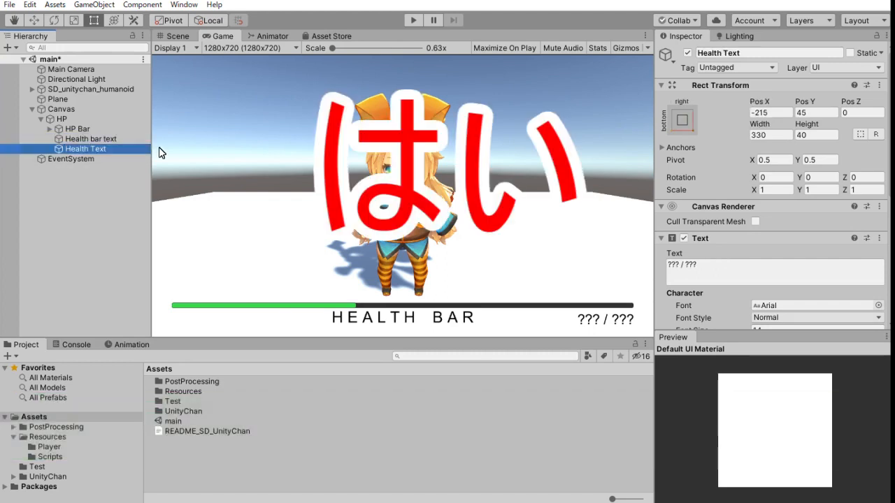